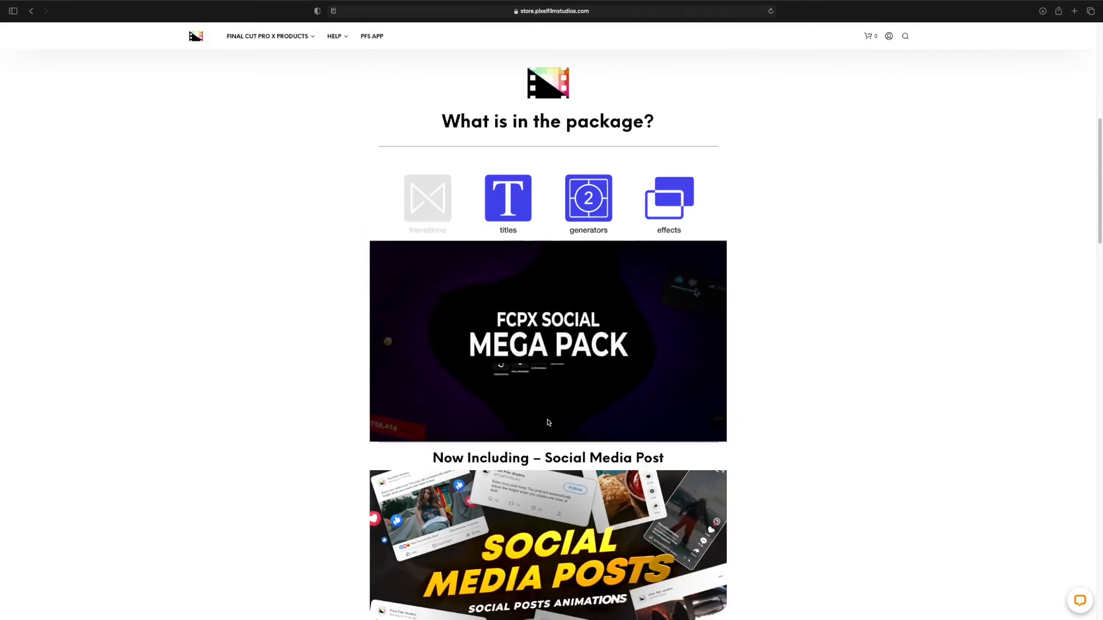
Step: Look through the FCPX Social Mega Pack product page and the store's featured Final Cut Pro X plugins
{"action": "scroll", "coordinate": [547, 423], "scroll_direction": "down", "scroll_amount": 6}
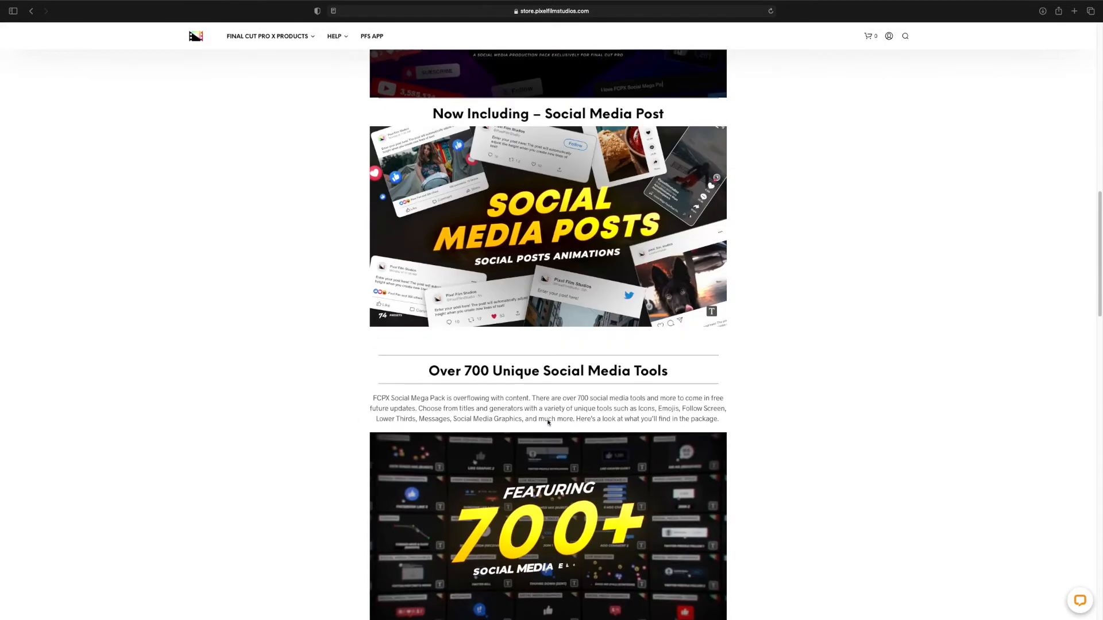
{"action": "scroll", "coordinate": [547, 424], "scroll_direction": "down", "scroll_amount": 3}
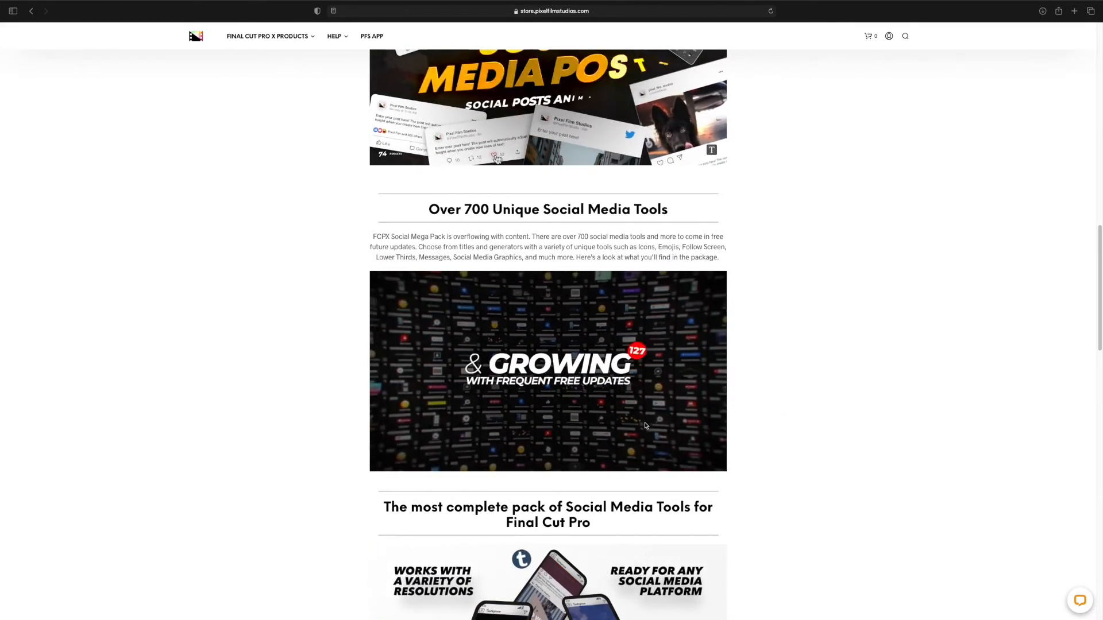
{"action": "scroll", "coordinate": [645, 425], "scroll_direction": "down", "scroll_amount": 3}
{"action": "scroll", "coordinate": [643, 427], "scroll_direction": "down", "scroll_amount": 7}
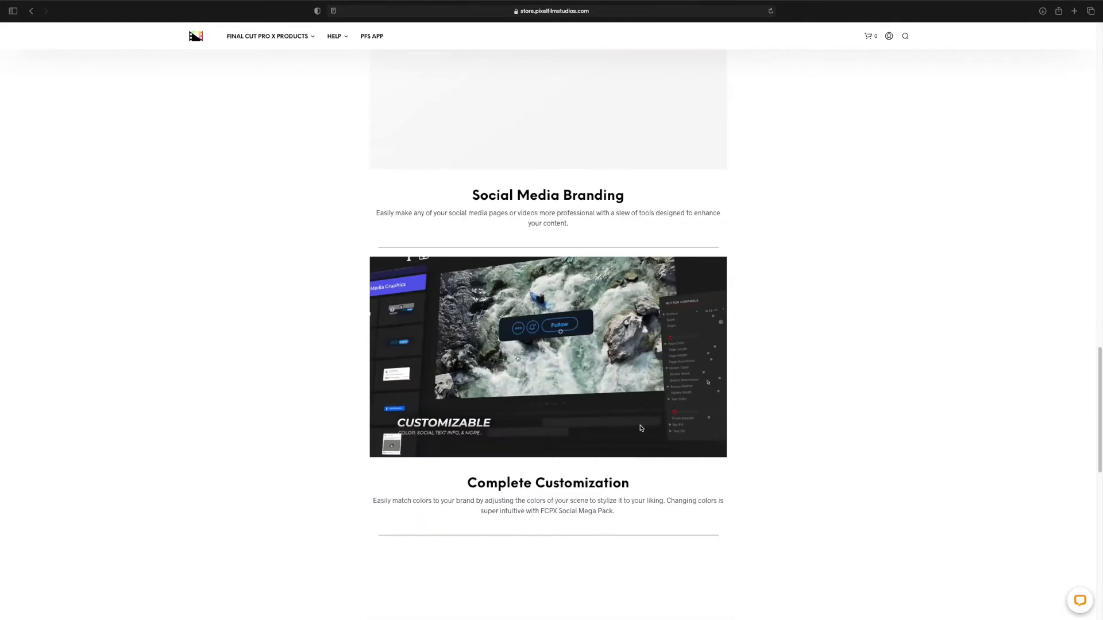
{"action": "scroll", "coordinate": [642, 427], "scroll_direction": "down", "scroll_amount": 7}
{"action": "scroll", "coordinate": [642, 428], "scroll_direction": "up", "scroll_amount": 6}
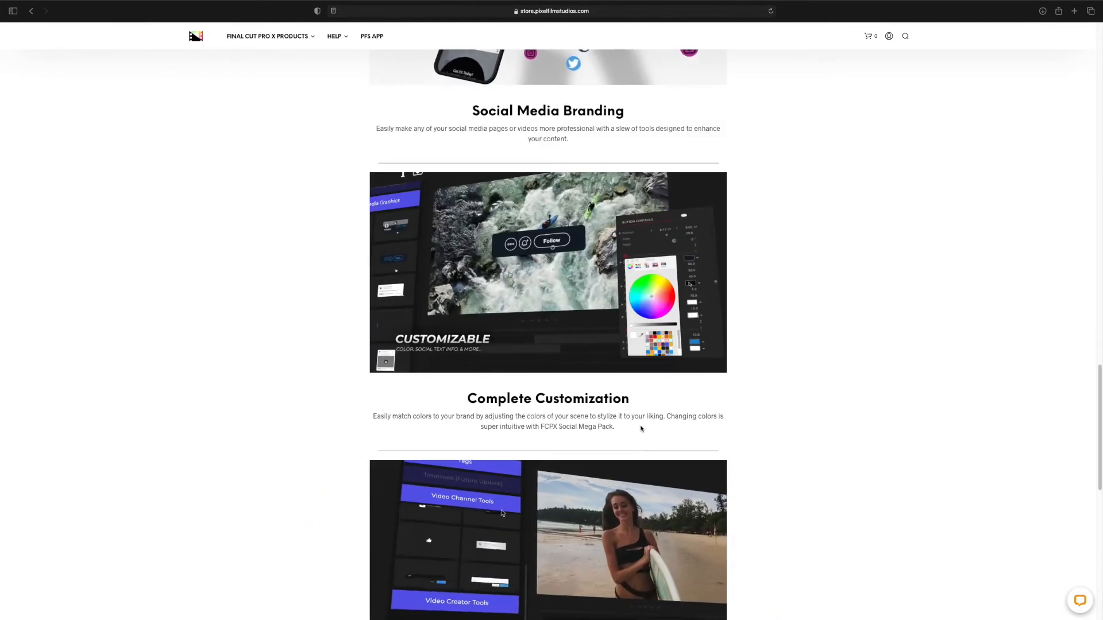
{"action": "scroll", "coordinate": [642, 428], "scroll_direction": "up", "scroll_amount": 20}
{"action": "scroll", "coordinate": [634, 425], "scroll_direction": "up", "scroll_amount": 8}
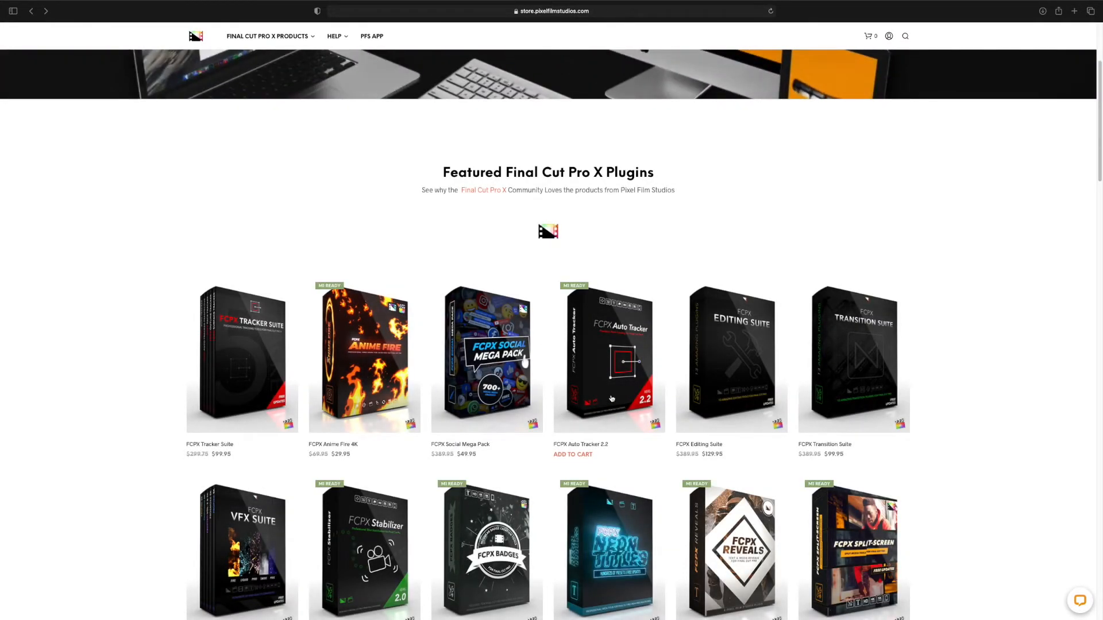
{"action": "scroll", "coordinate": [621, 434], "scroll_direction": "up", "scroll_amount": 3}
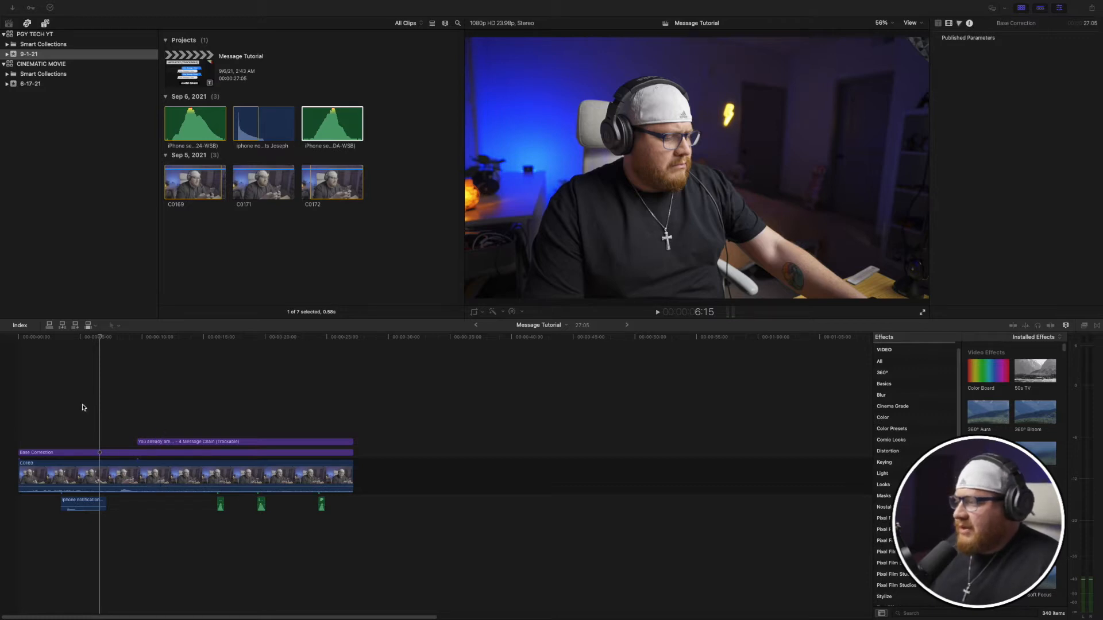
Step: Switch to Final Cut Pro and play the Message Tutorial project from about 3:10
{"action": "left_click", "coordinate": [63, 413]}
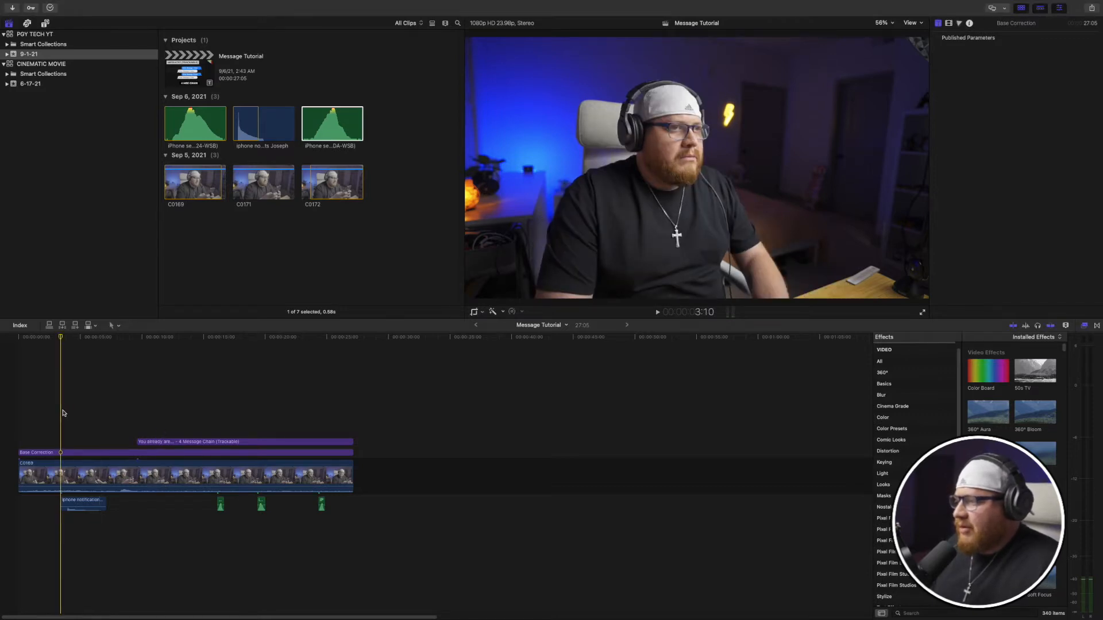
{"action": "key", "text": "space"}
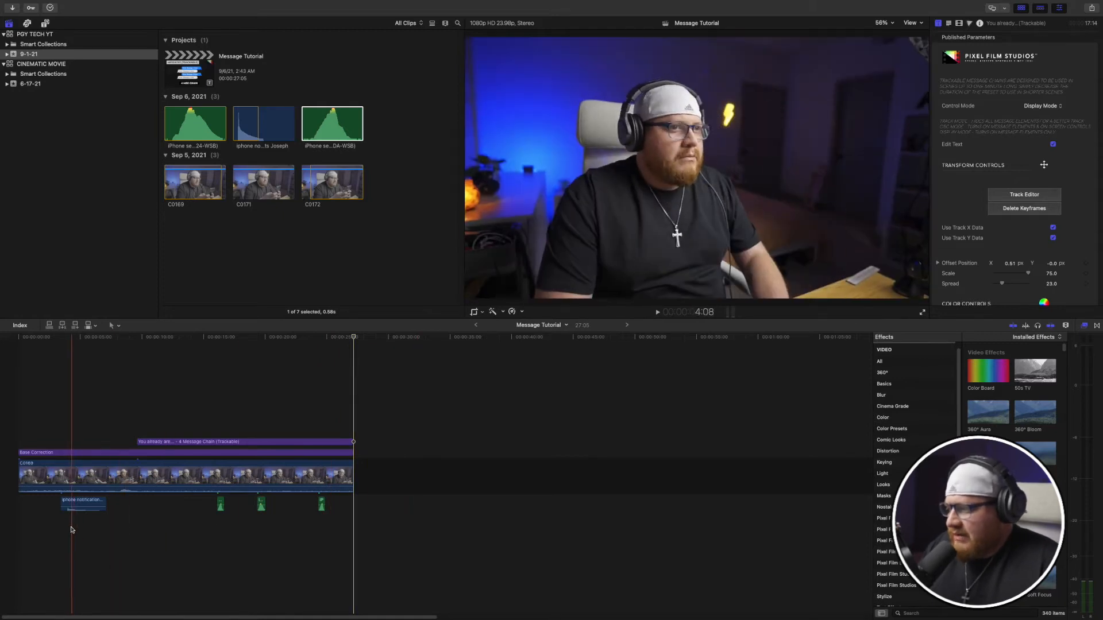
Step: Delete the notification sound clips below the video and the existing message chain title above it
{"action": "left_click_drag", "start_coordinate": [68, 524], "coordinate": [325, 508]}
{"action": "key", "text": "Delete"}
{"action": "left_click", "coordinate": [318, 441]}
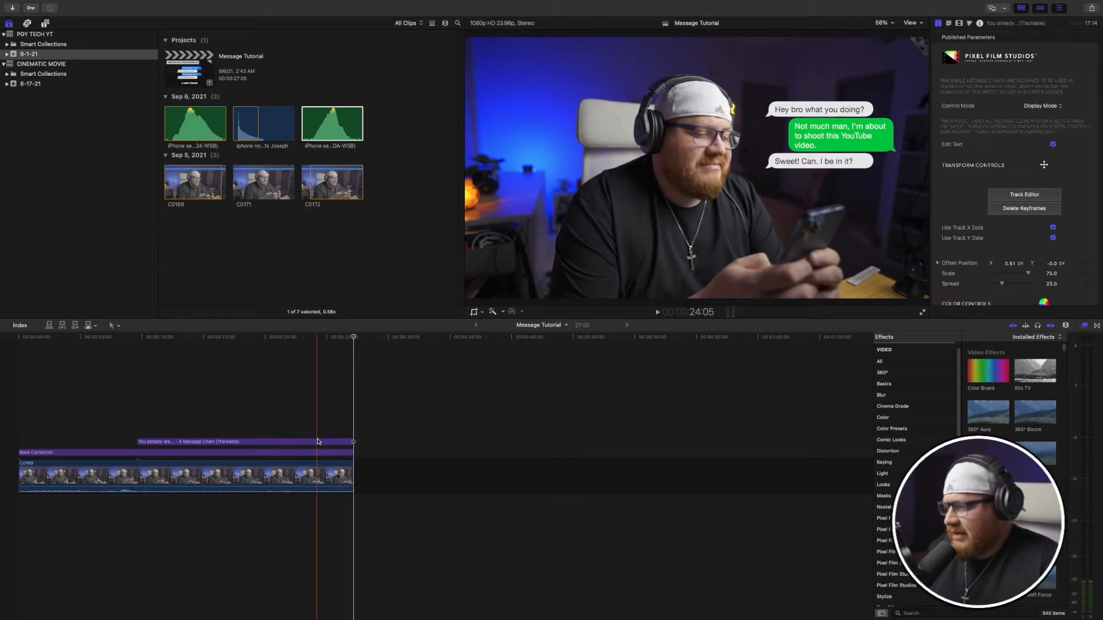
{"action": "left_click", "coordinate": [313, 442]}
{"action": "right_click", "coordinate": [312, 443]}
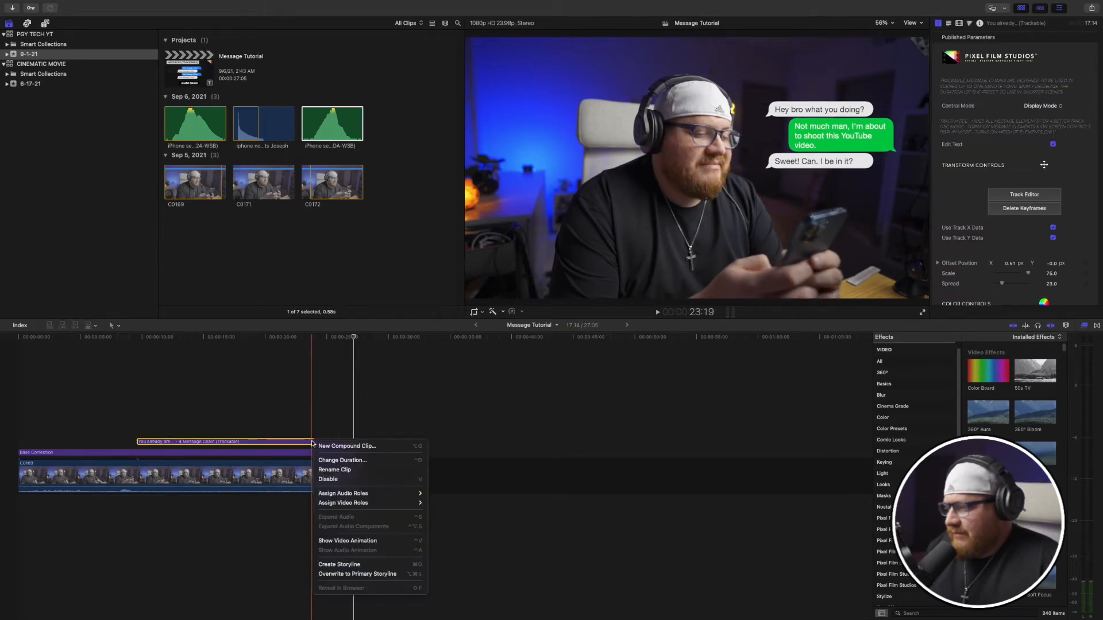
{"action": "left_click", "coordinate": [446, 415]}
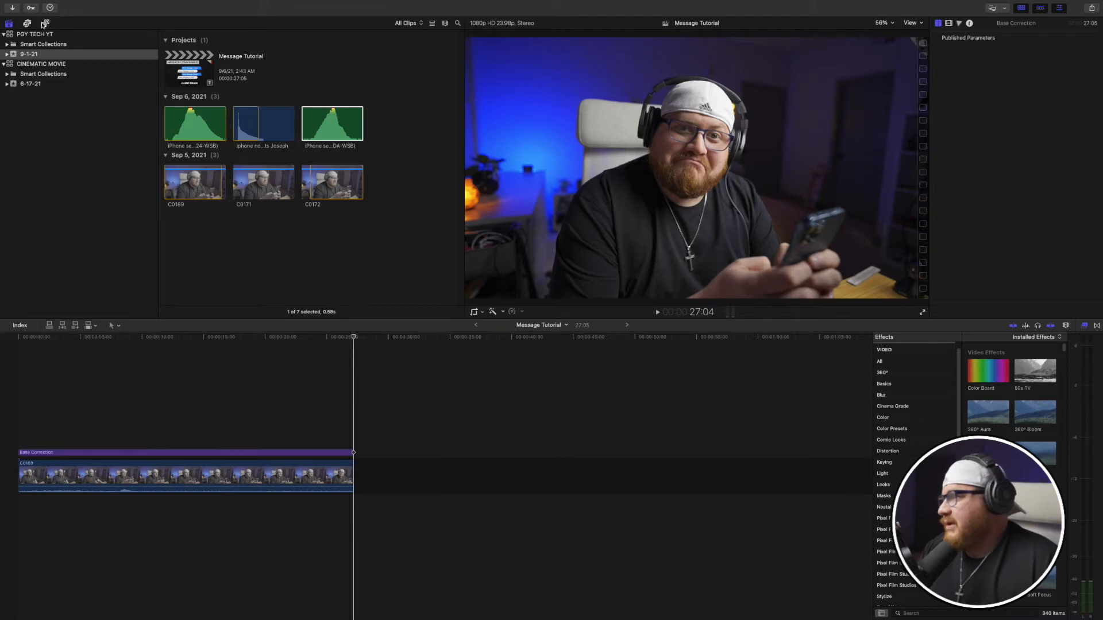
Step: Open the FCPX Social Mega Pack titles and find the Messages (Trackable) group
{"action": "left_click", "coordinate": [44, 24]}
{"action": "scroll", "coordinate": [117, 115], "scroll_direction": "down", "scroll_amount": 1}
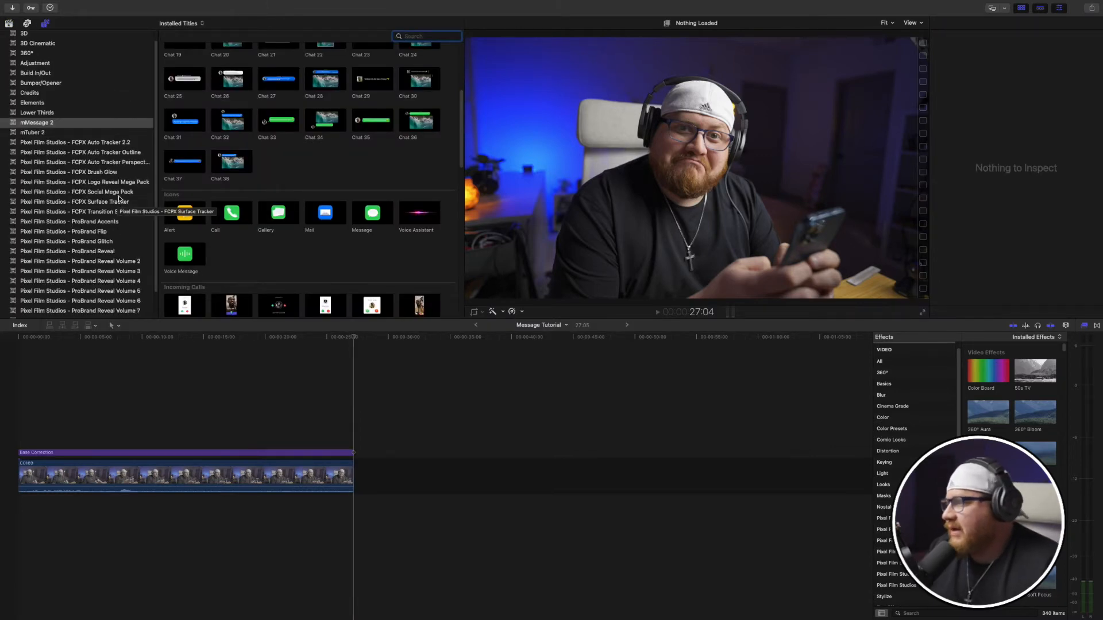
{"action": "left_click", "coordinate": [122, 193]}
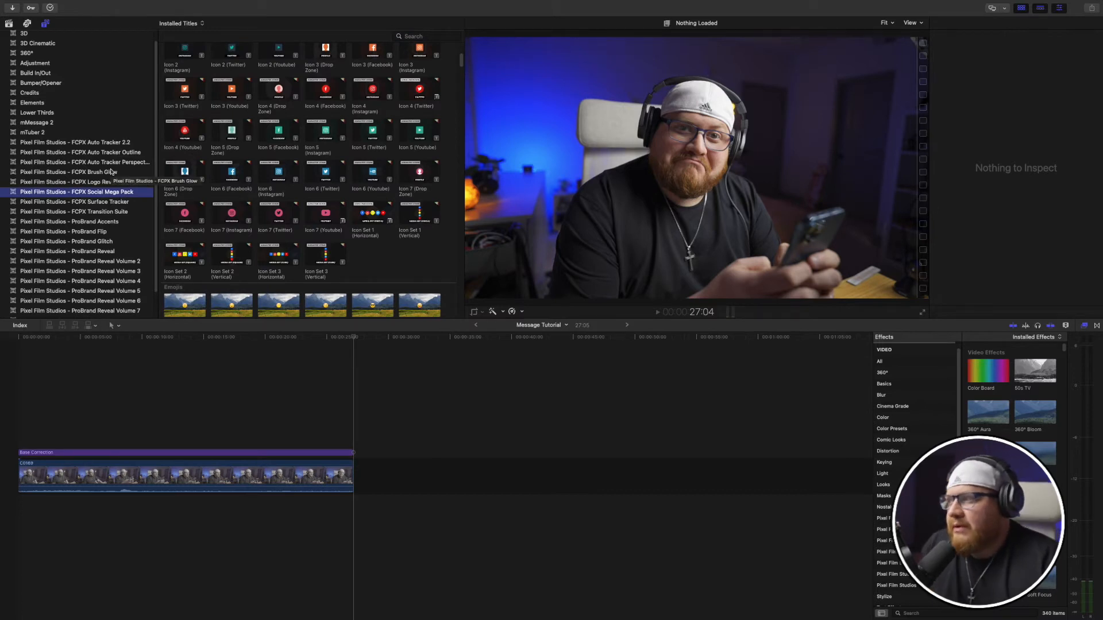
{"action": "scroll", "coordinate": [281, 220], "scroll_direction": "down", "scroll_amount": 10}
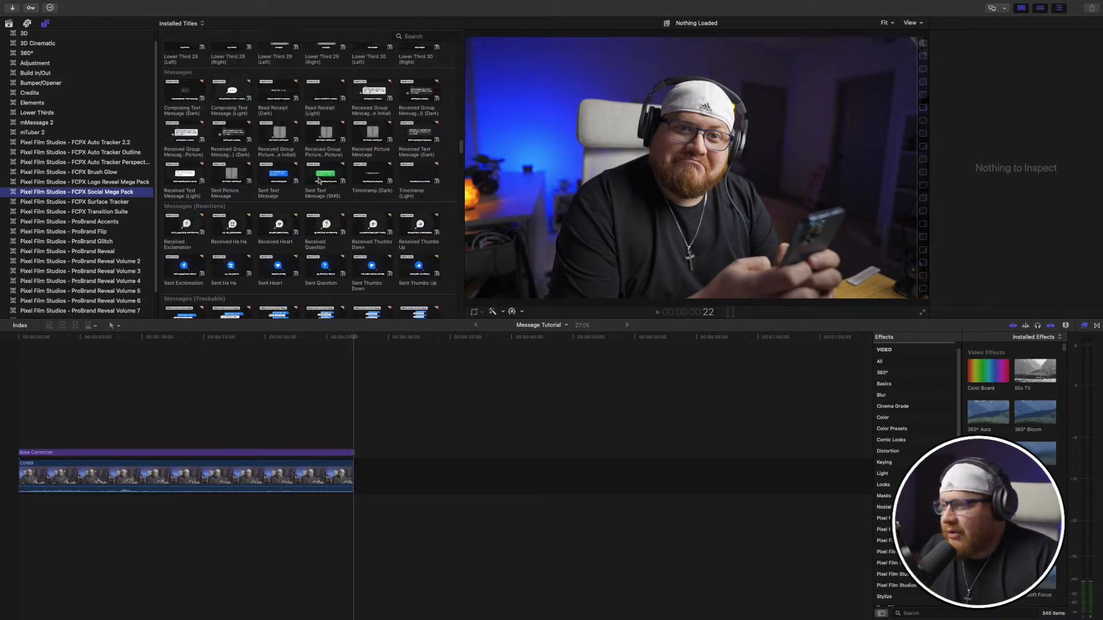
{"action": "scroll", "coordinate": [327, 199], "scroll_direction": "down", "scroll_amount": 8}
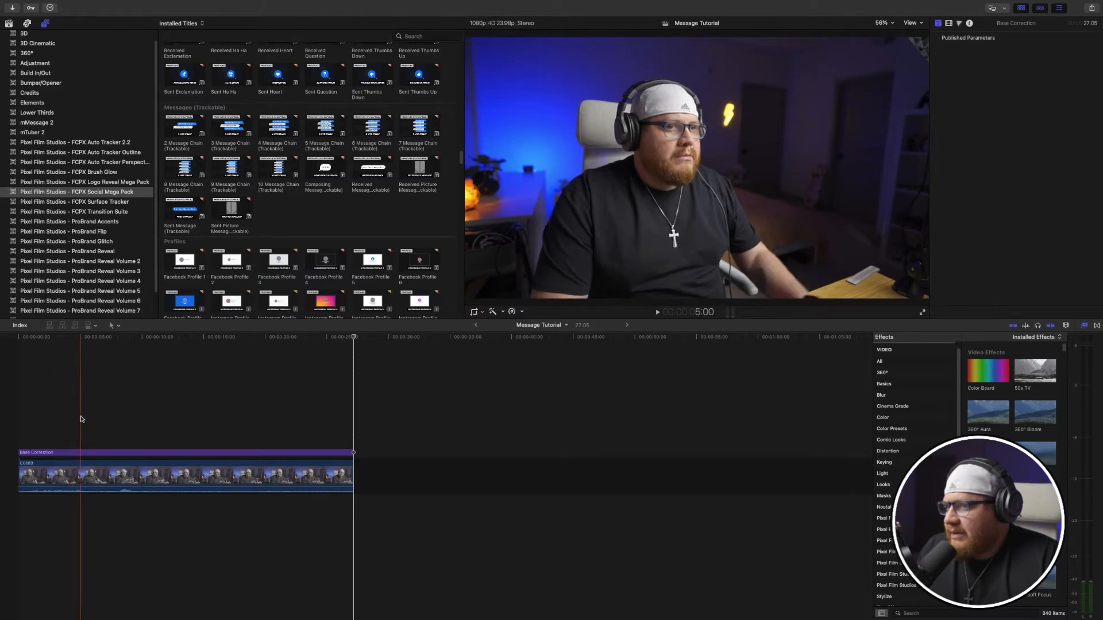
Step: Add the 4 Message Chain (Trackable) title above the video at 8:06 and trim its end to the end of the video
{"action": "left_click", "coordinate": [122, 412]}
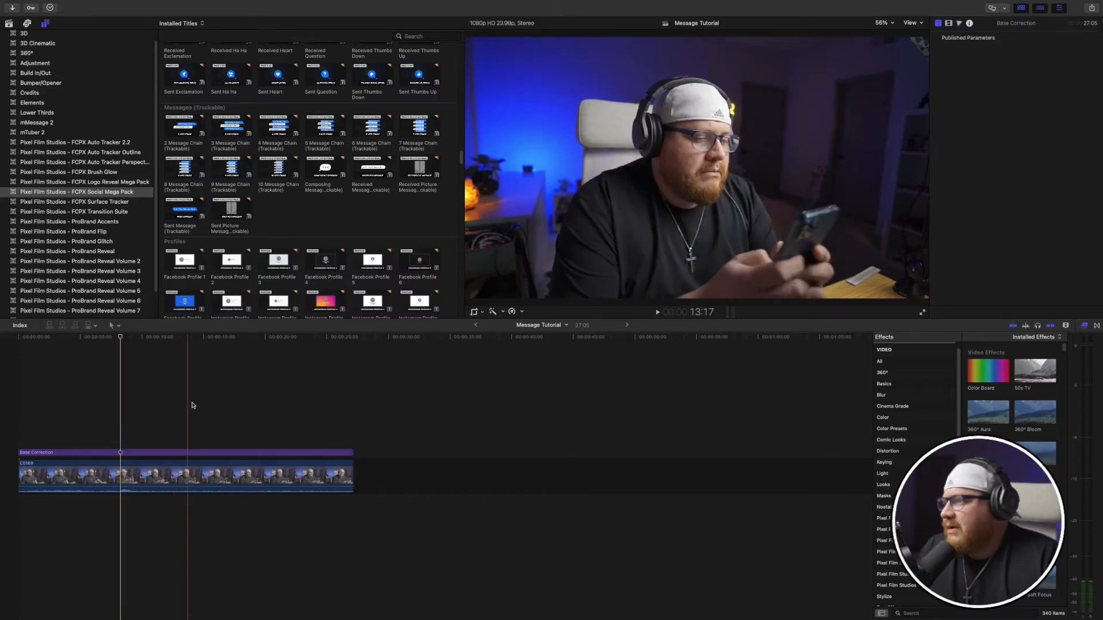
{"action": "left_click_drag", "start_coordinate": [285, 130], "coordinate": [123, 440]}
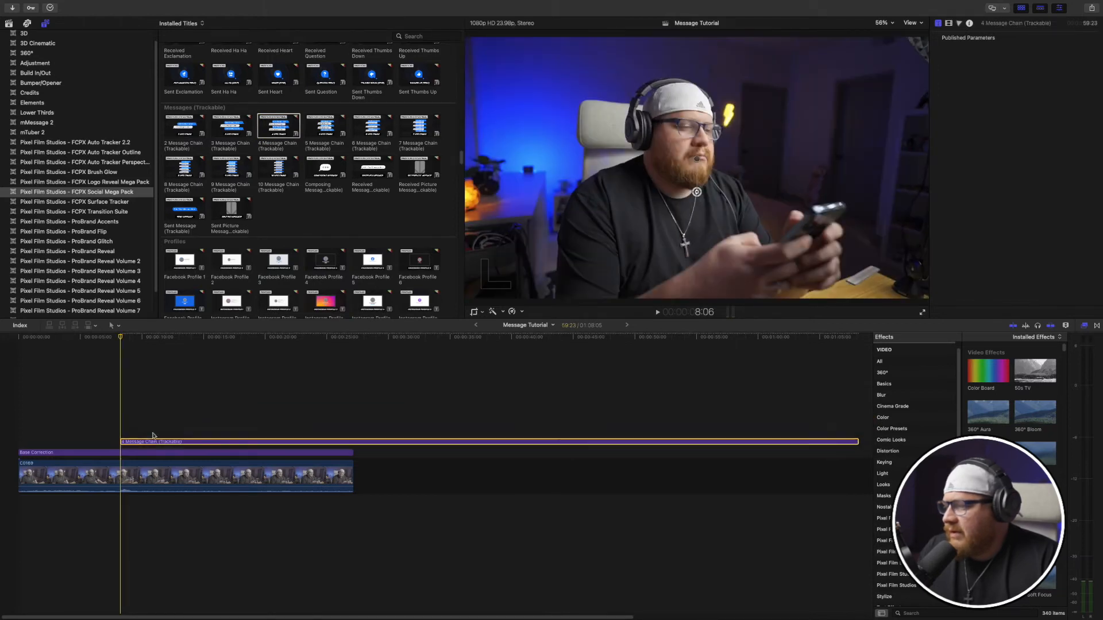
{"action": "left_click_drag", "start_coordinate": [854, 442], "coordinate": [349, 453]}
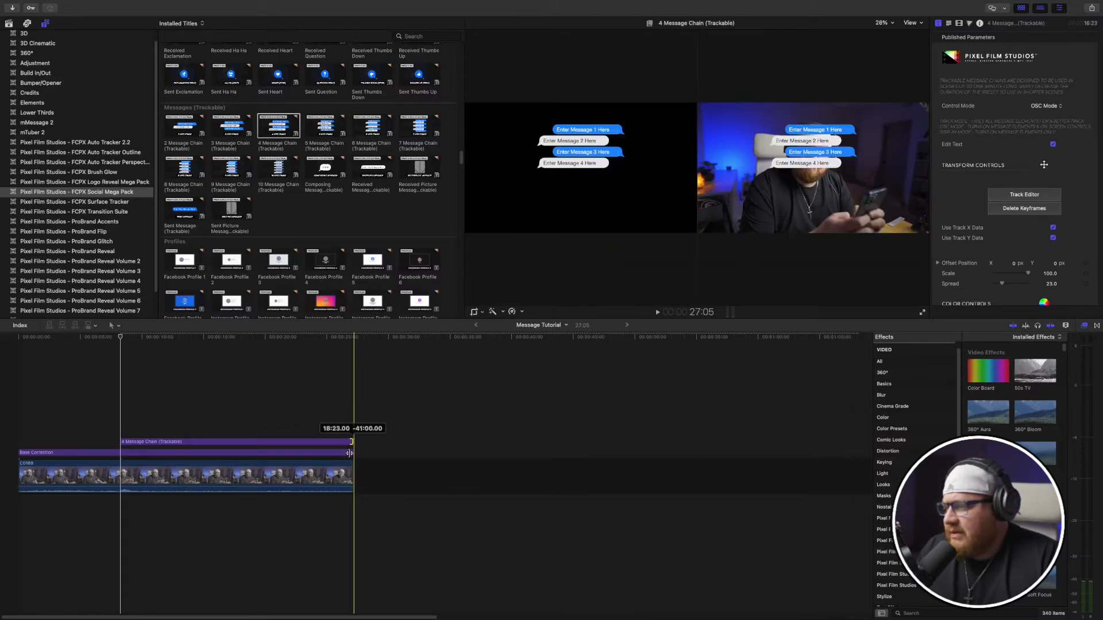
{"action": "left_click_drag", "start_coordinate": [349, 453], "coordinate": [350, 453]}
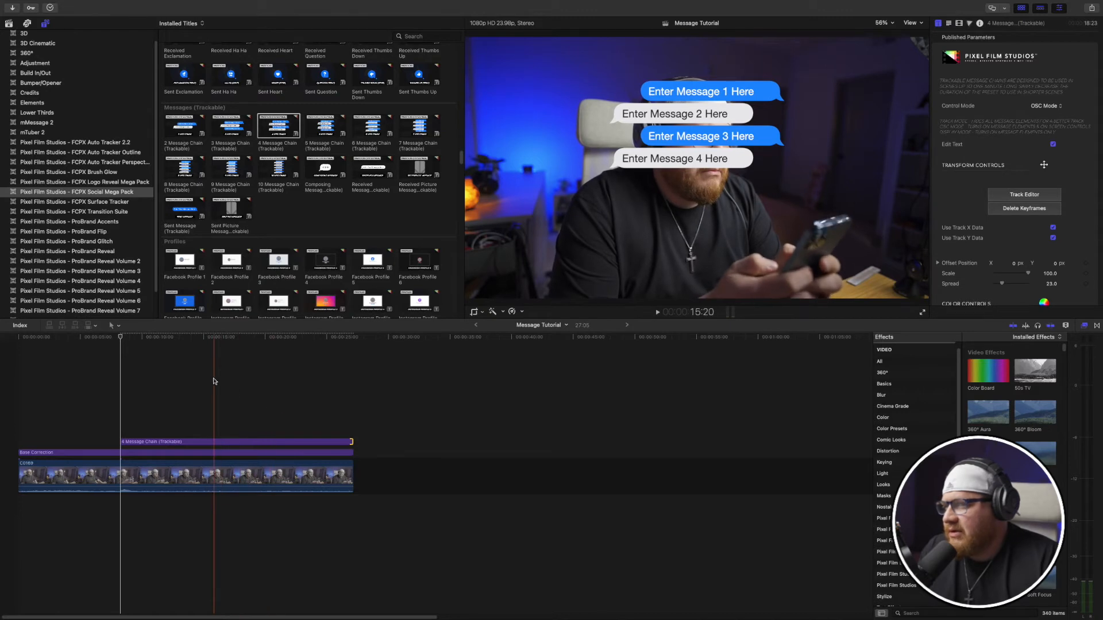
Step: At 17:18, move the message chain above the phone, at about X 0.53 and Y -0.02, and set its scale to 75
{"action": "left_click", "coordinate": [238, 408]}
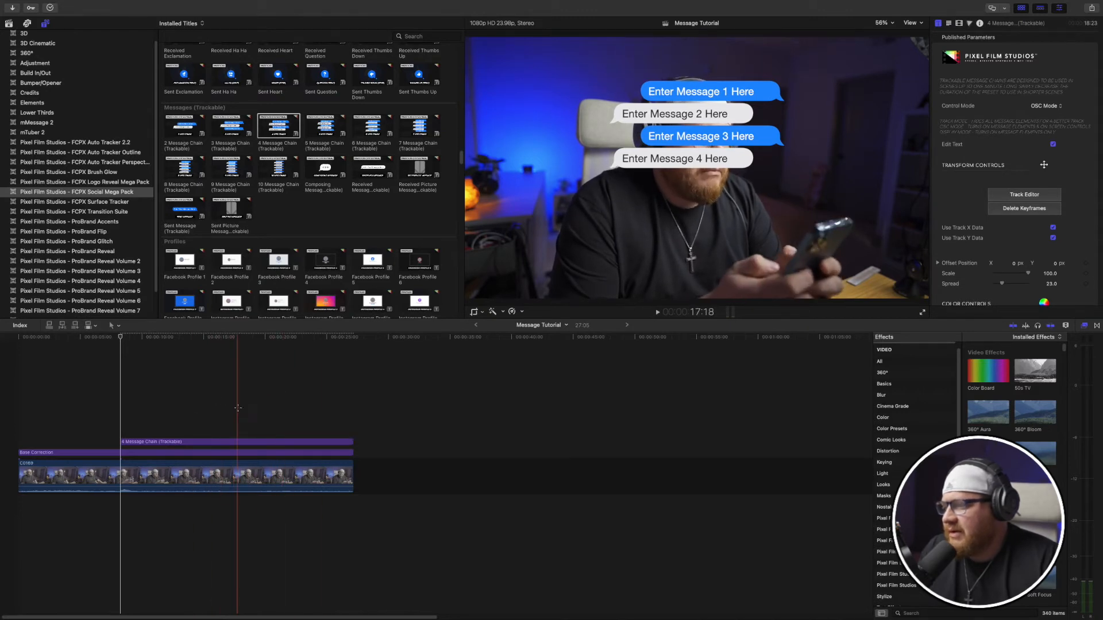
{"action": "left_click", "coordinate": [238, 409]}
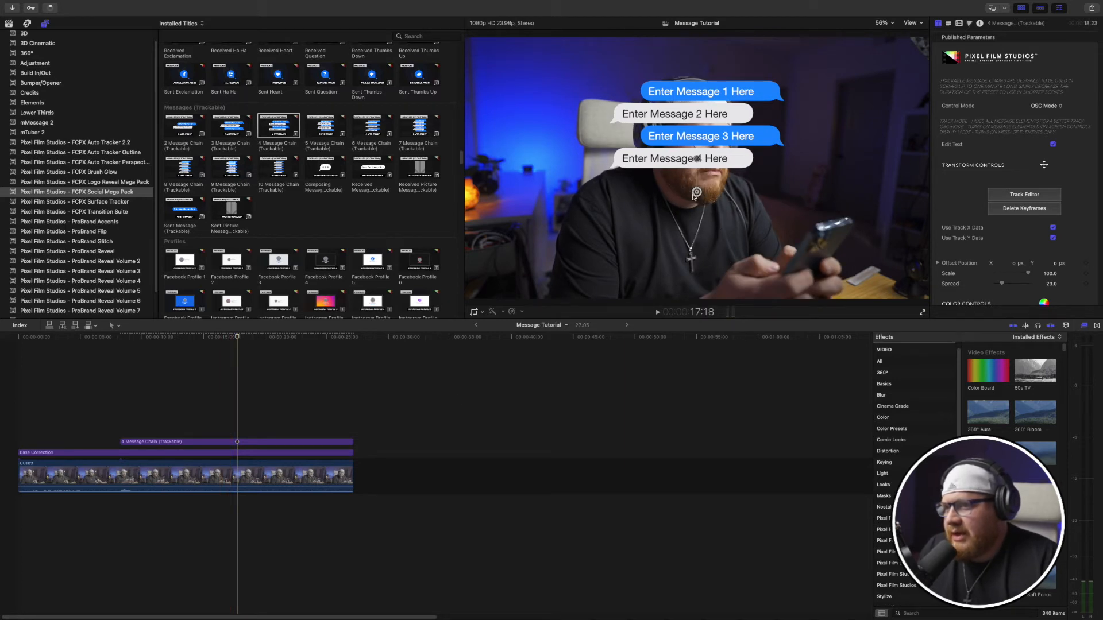
{"action": "left_click_drag", "start_coordinate": [697, 193], "coordinate": [836, 198]}
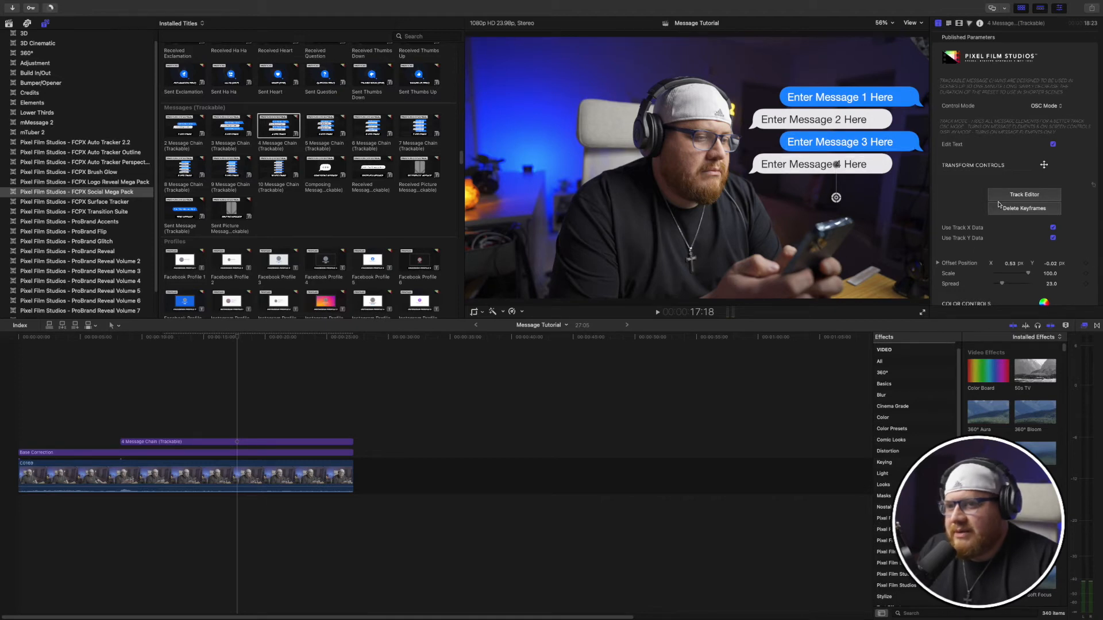
{"action": "left_click", "coordinate": [1029, 274]}
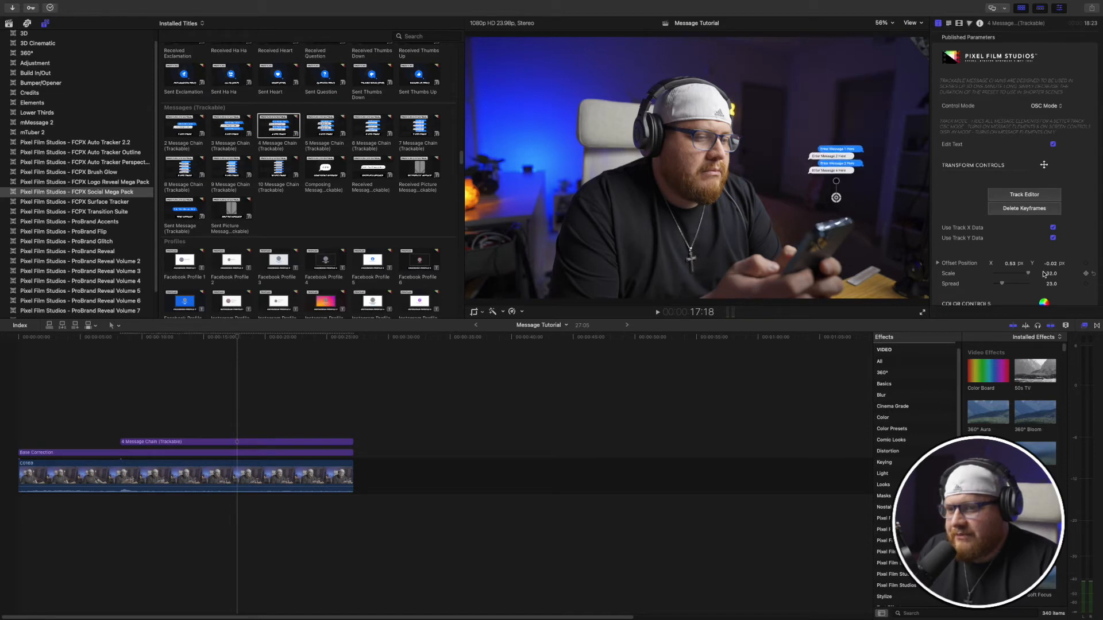
{"action": "left_click", "coordinate": [1052, 274]}
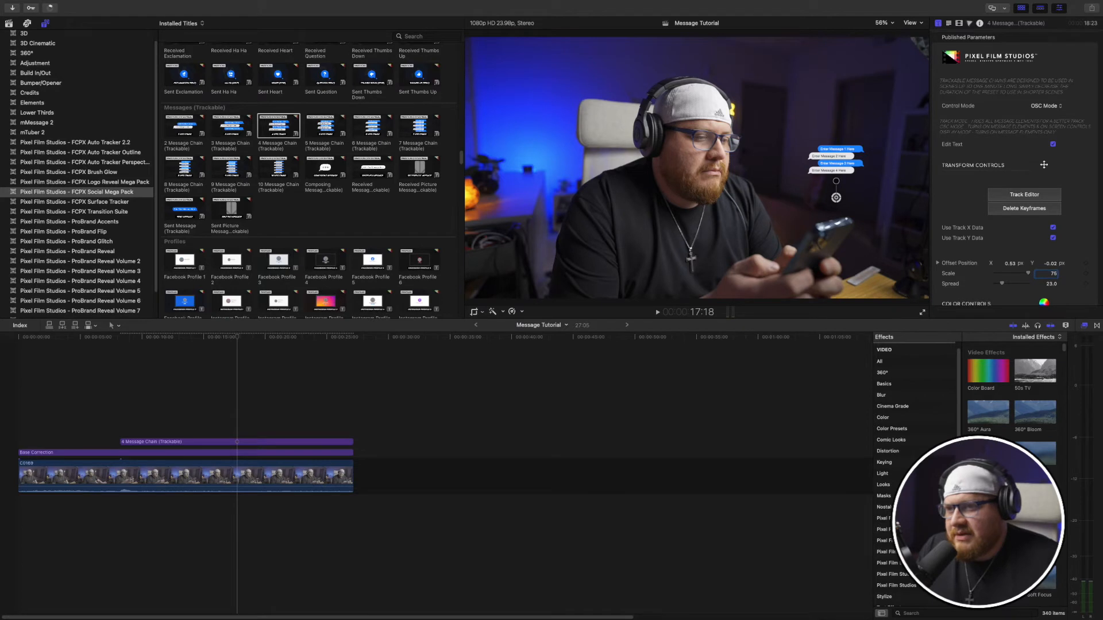
{"action": "key", "text": "Return"}
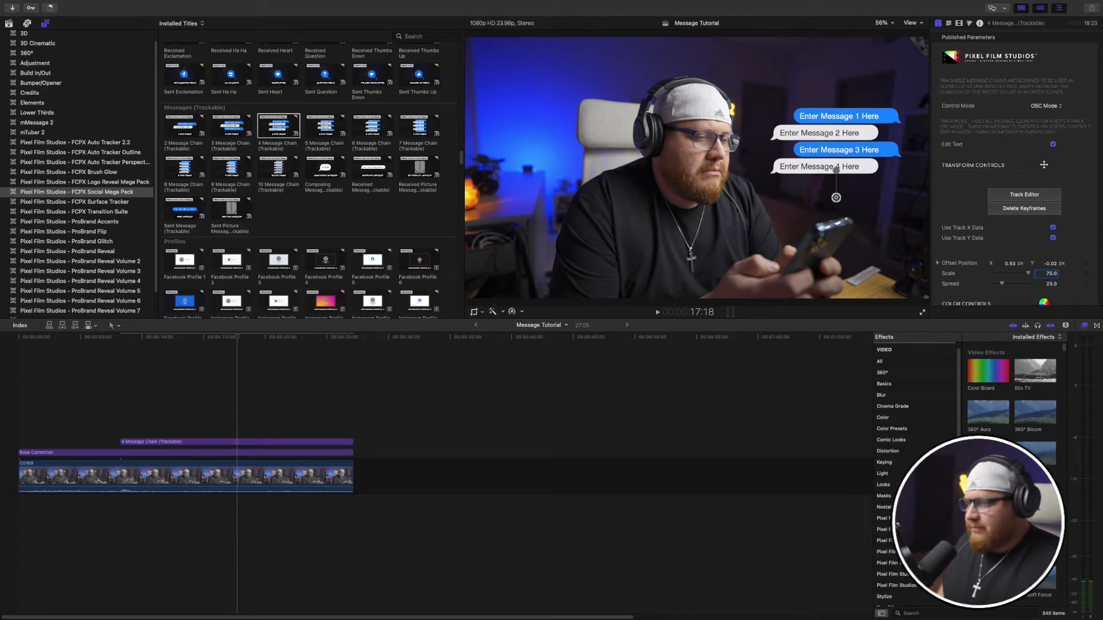
Step: Move the playhead to the start of the message chain title and advance frame by frame to 8:13 to show the first message
{"action": "scroll", "coordinate": [1014, 172], "scroll_direction": "down", "scroll_amount": 3}
{"action": "left_click", "coordinate": [366, 362]}
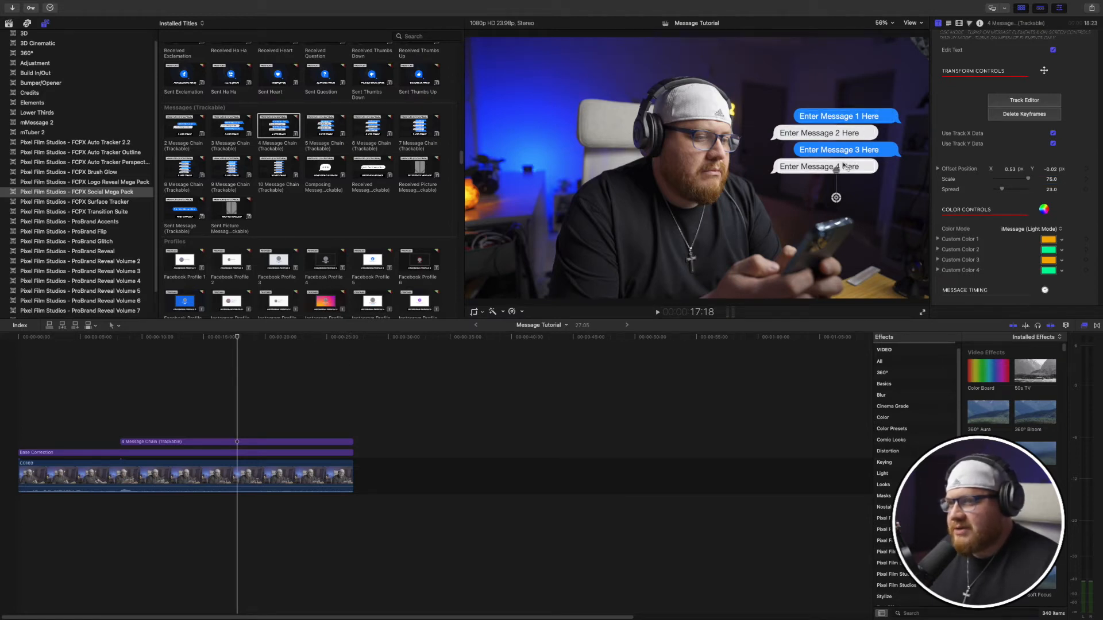
{"action": "left_click", "coordinate": [122, 401]}
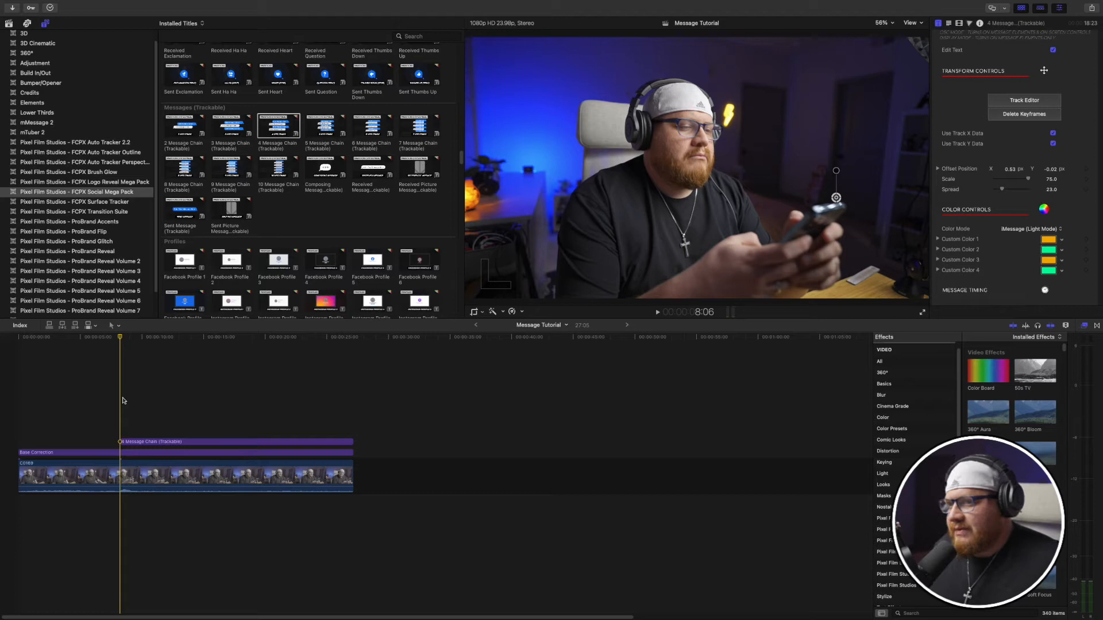
{"action": "key", "text": "Right"}
{"action": "key", "text": "Right"}
{"action": "key", "text": "Right"}
{"action": "key", "text": "Right"}
{"action": "key", "text": "Right"}
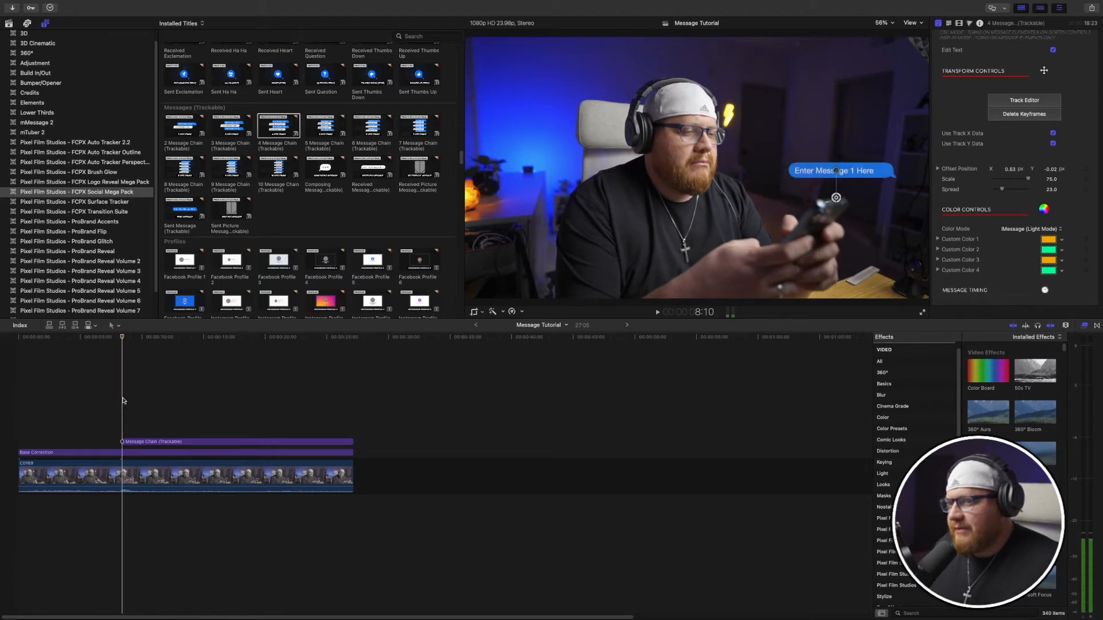
{"action": "key", "text": "Right"}
{"action": "key", "text": "Right"}
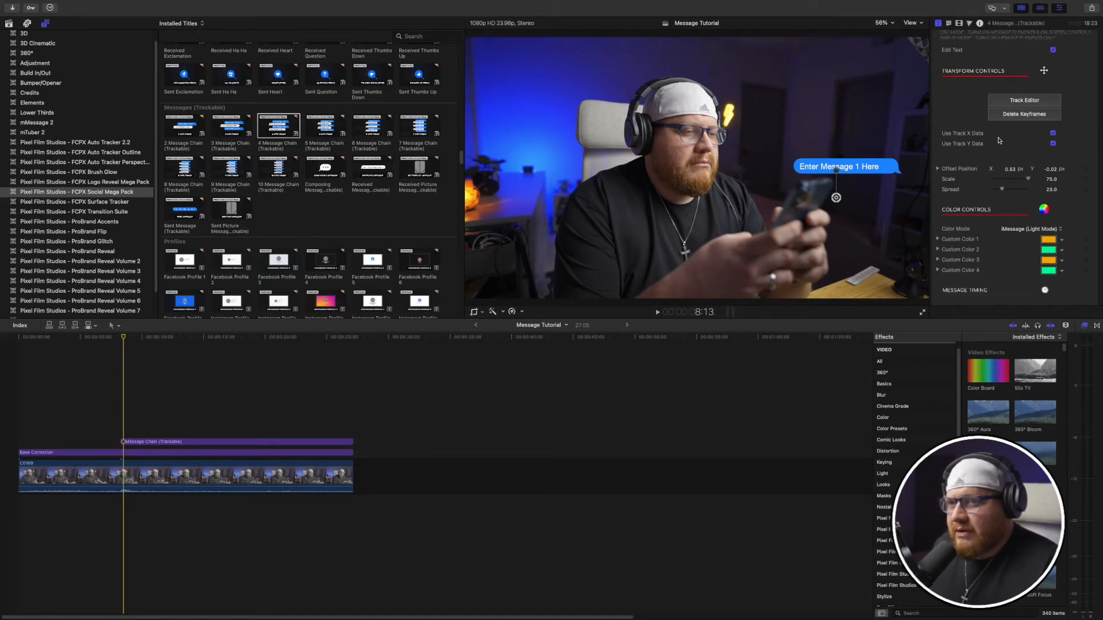
Step: Change the Message 1 text of the message chain to "Hey what's up bro?"
{"action": "scroll", "coordinate": [1000, 144], "scroll_direction": "up", "scroll_amount": 3}
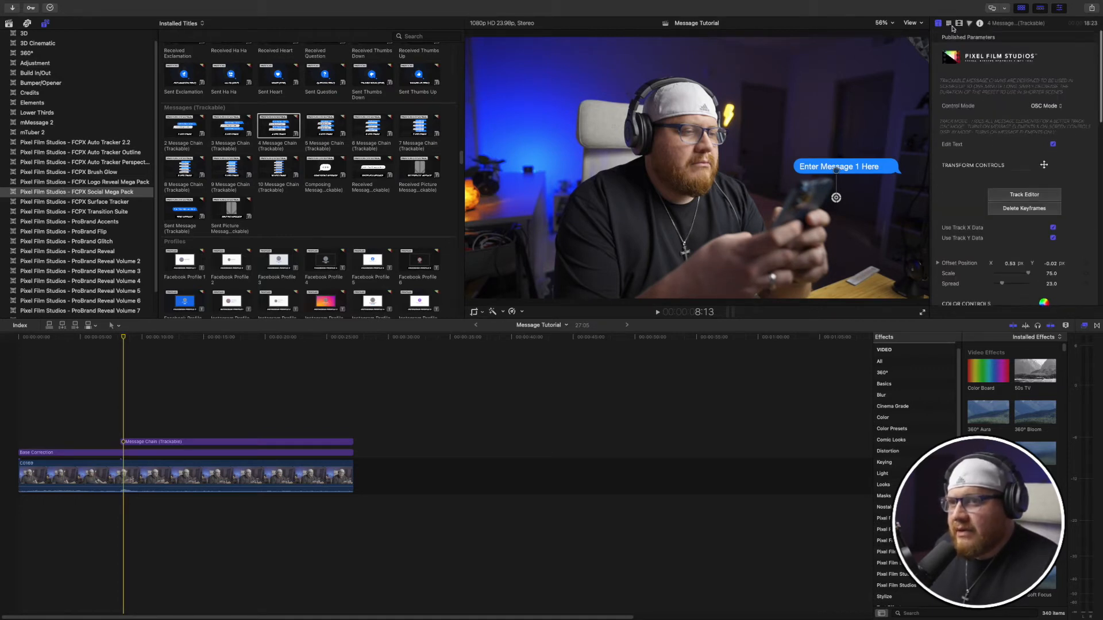
{"action": "scroll", "coordinate": [996, 220], "scroll_direction": "down", "scroll_amount": 7}
{"action": "scroll", "coordinate": [1011, 195], "scroll_direction": "down", "scroll_amount": 1}
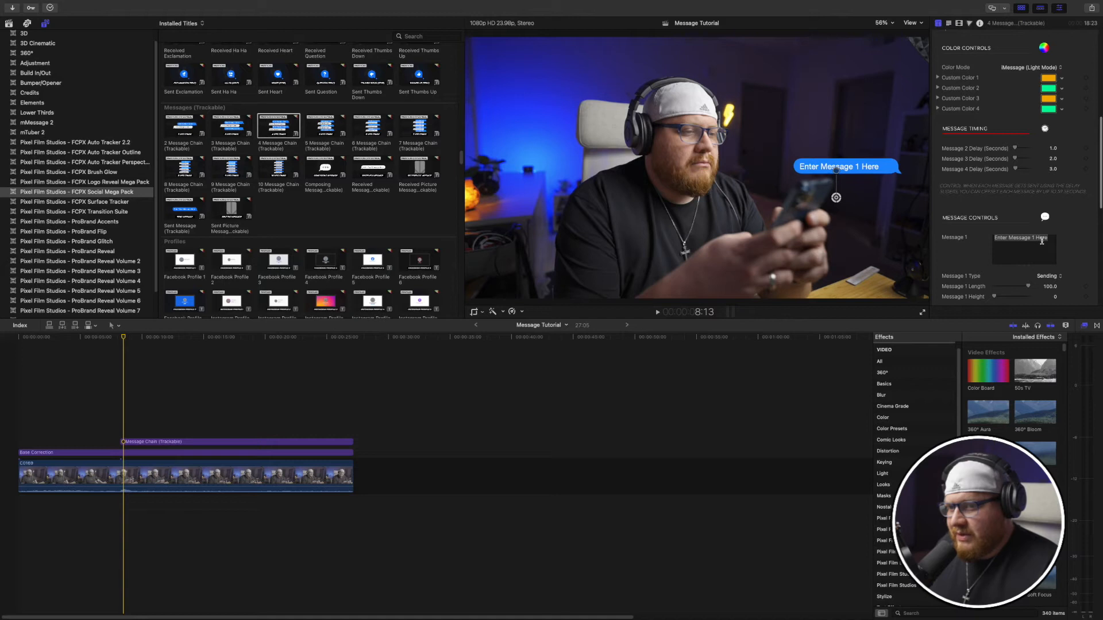
{"action": "left_click", "coordinate": [1051, 241]}
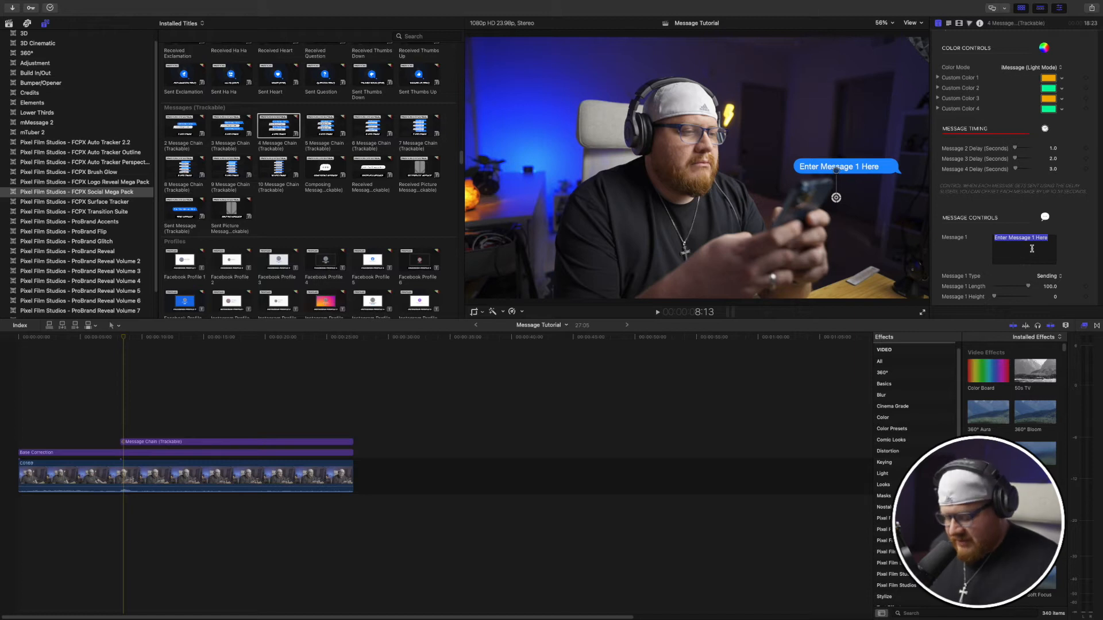
{"action": "type", "text": "Hey what's up bro?"}
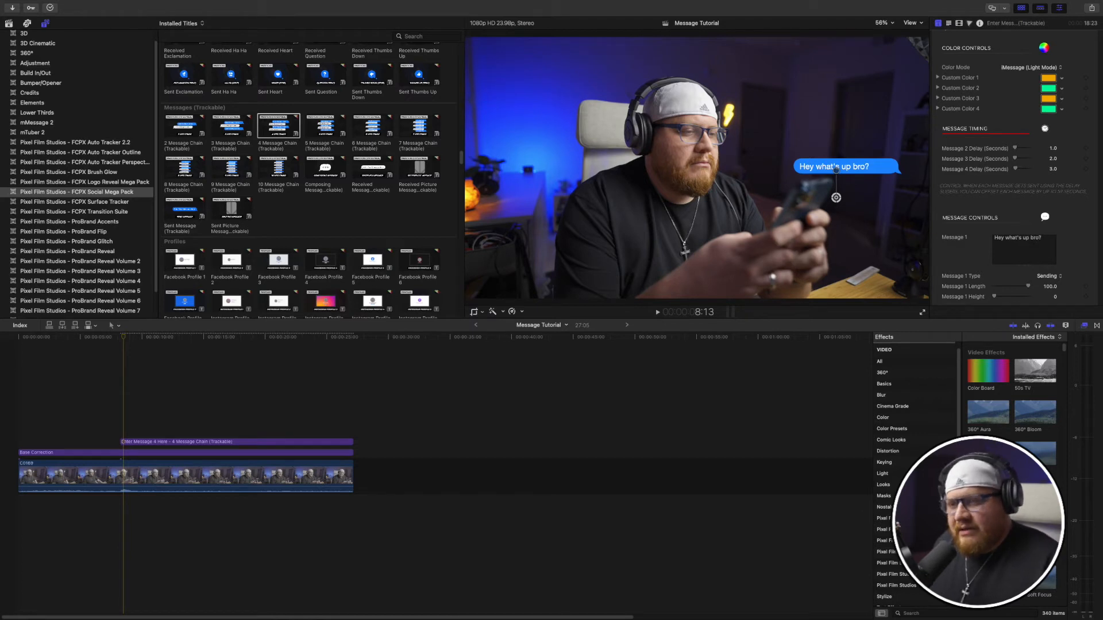
Step: Set the Message 1 type of the message chain to Receiving
{"action": "scroll", "coordinate": [1034, 208], "scroll_direction": "down", "scroll_amount": 8}
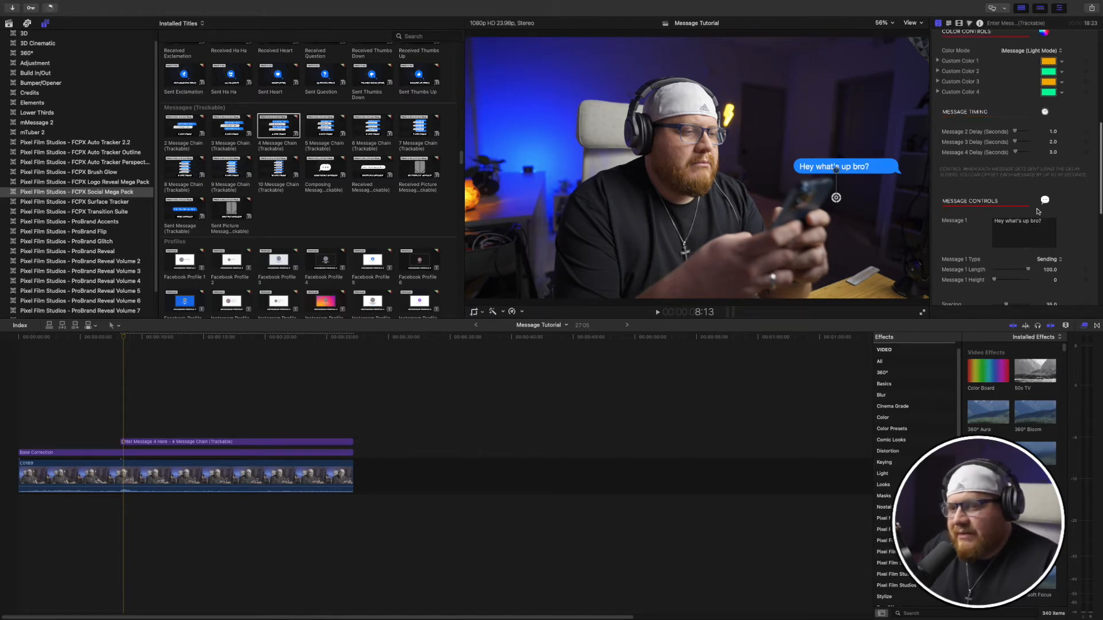
{"action": "scroll", "coordinate": [1029, 208], "scroll_direction": "up", "scroll_amount": 3}
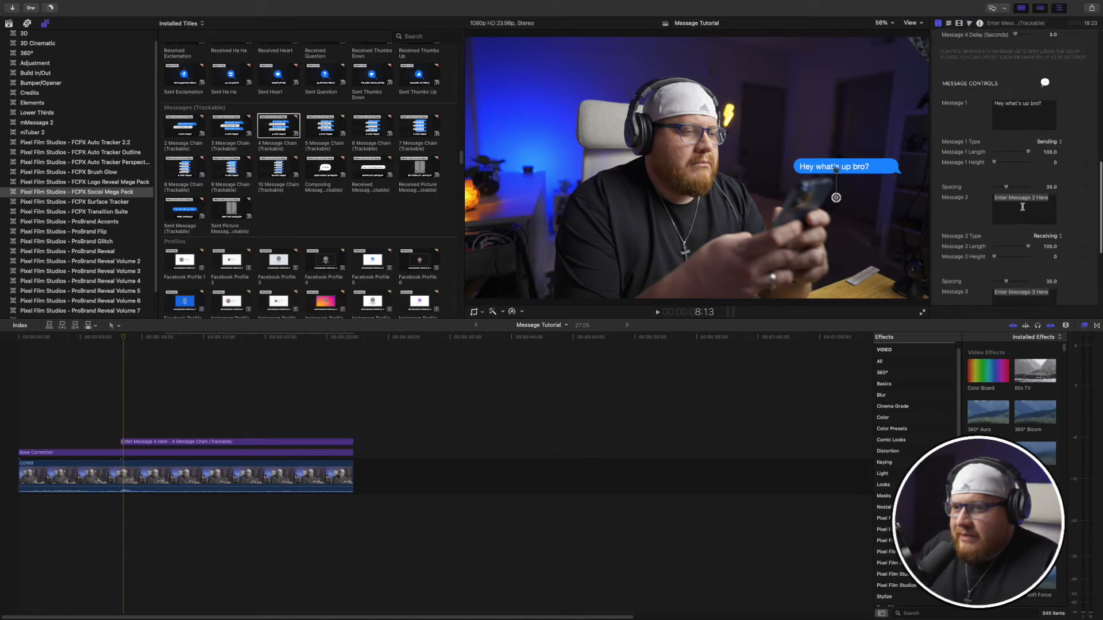
{"action": "scroll", "coordinate": [1063, 184], "scroll_direction": "up", "scroll_amount": 3}
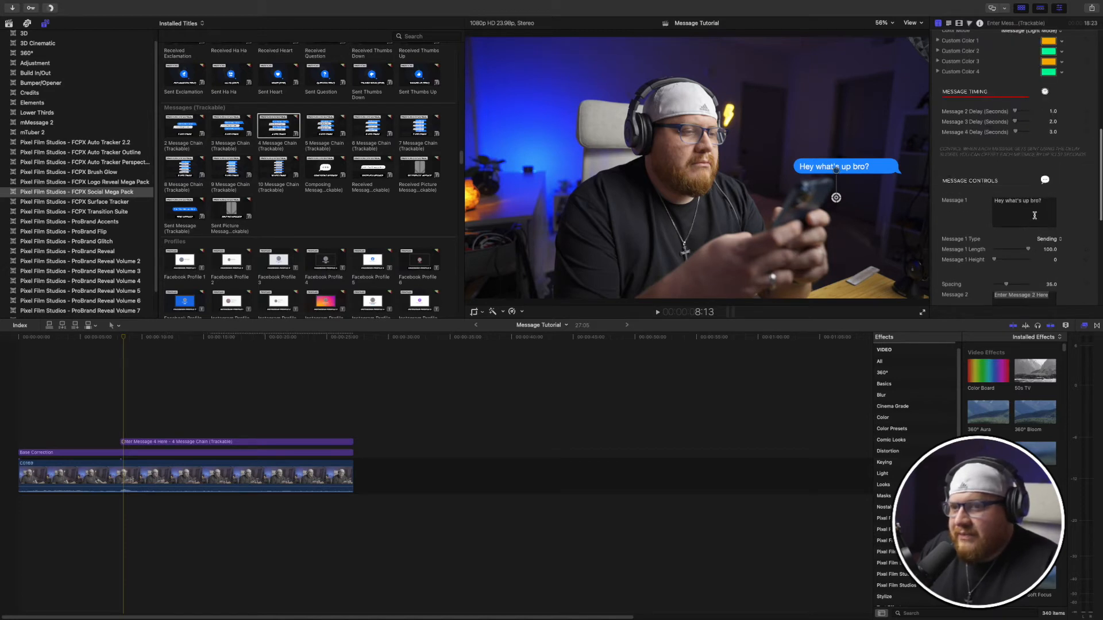
{"action": "scroll", "coordinate": [1029, 266], "scroll_direction": "down", "scroll_amount": 1}
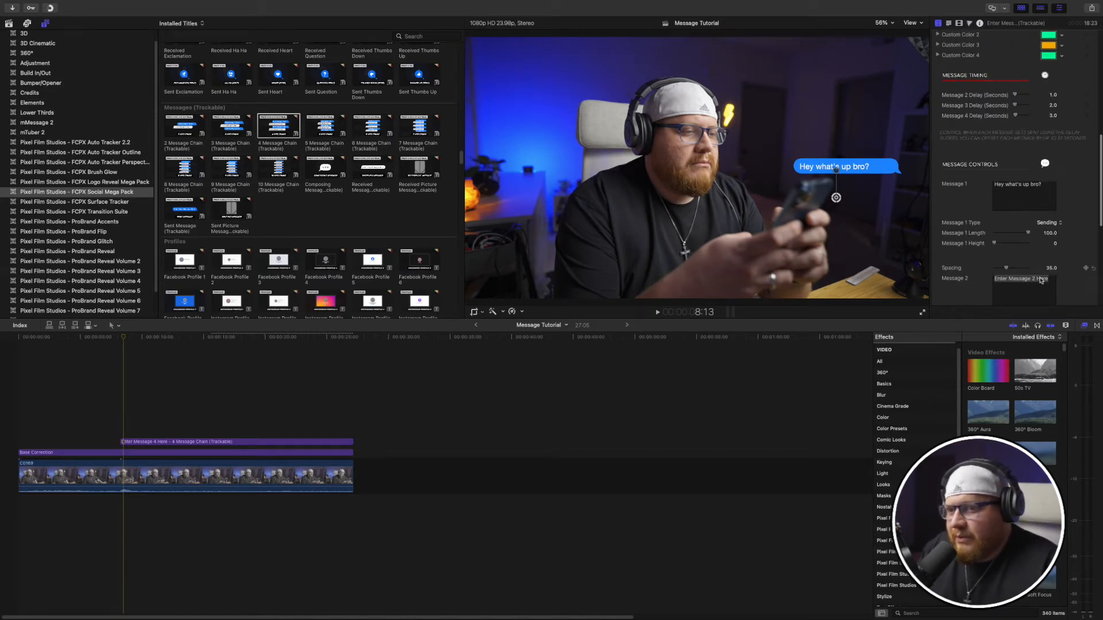
{"action": "scroll", "coordinate": [1034, 253], "scroll_direction": "down", "scroll_amount": 1}
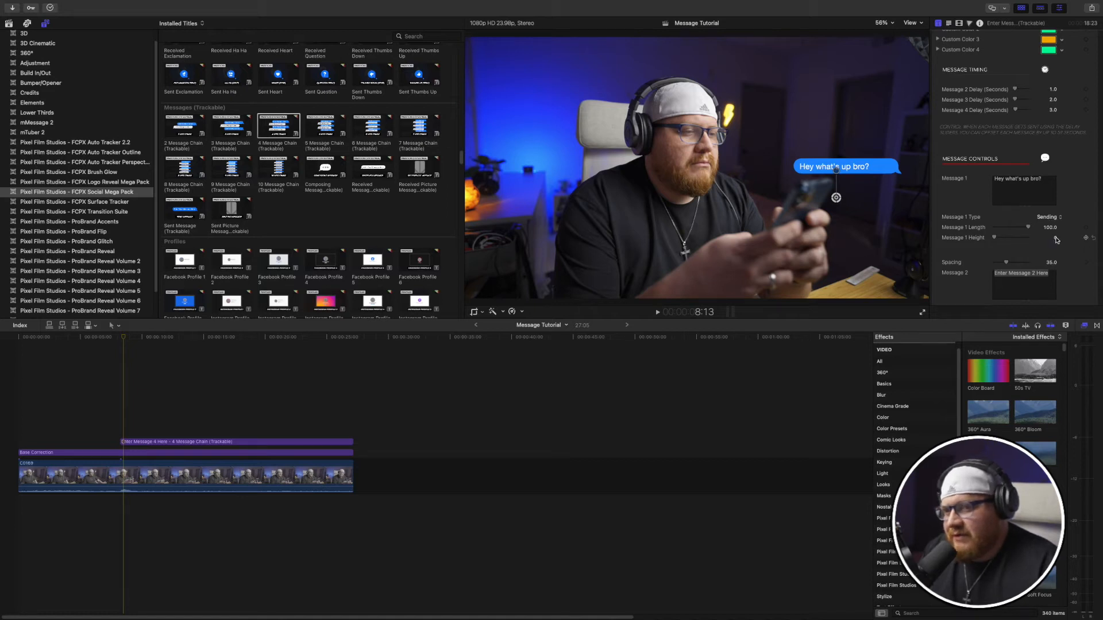
{"action": "left_click", "coordinate": [1055, 218]}
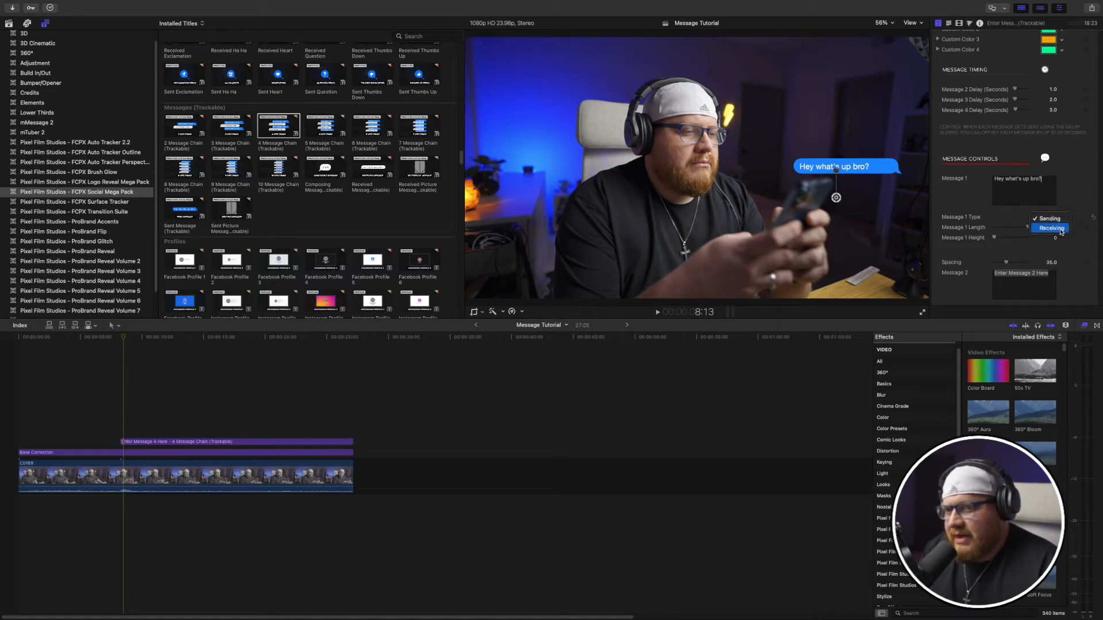
{"action": "left_click", "coordinate": [1065, 229]}
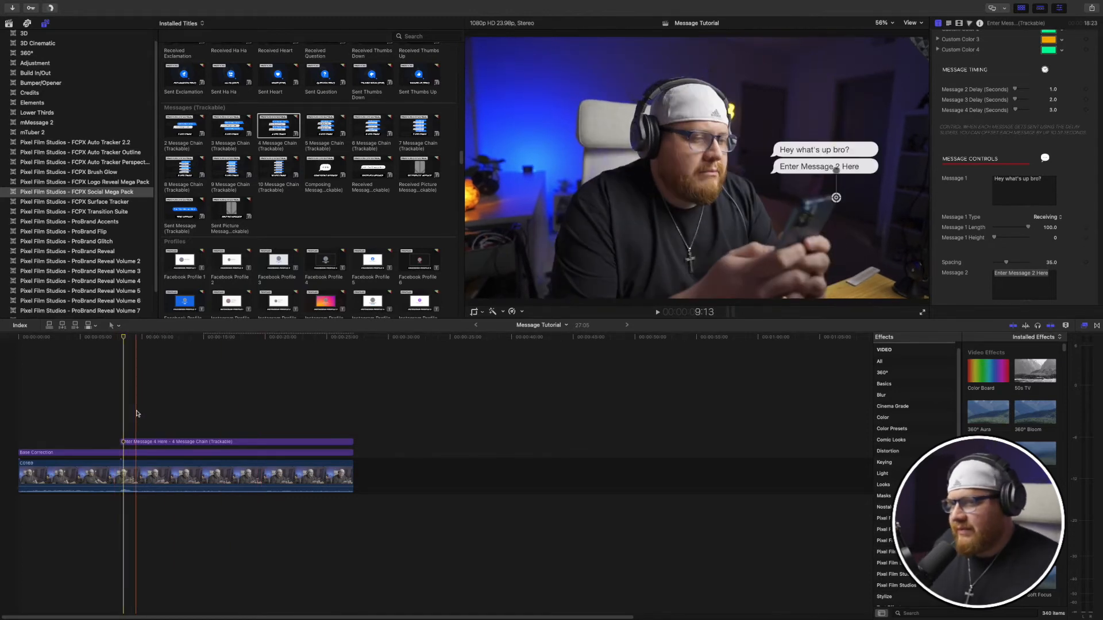
Step: Play the message chain from its first message, then step back frame by frame to 10:16 to examine when the messages appear
{"action": "key", "text": "space"}
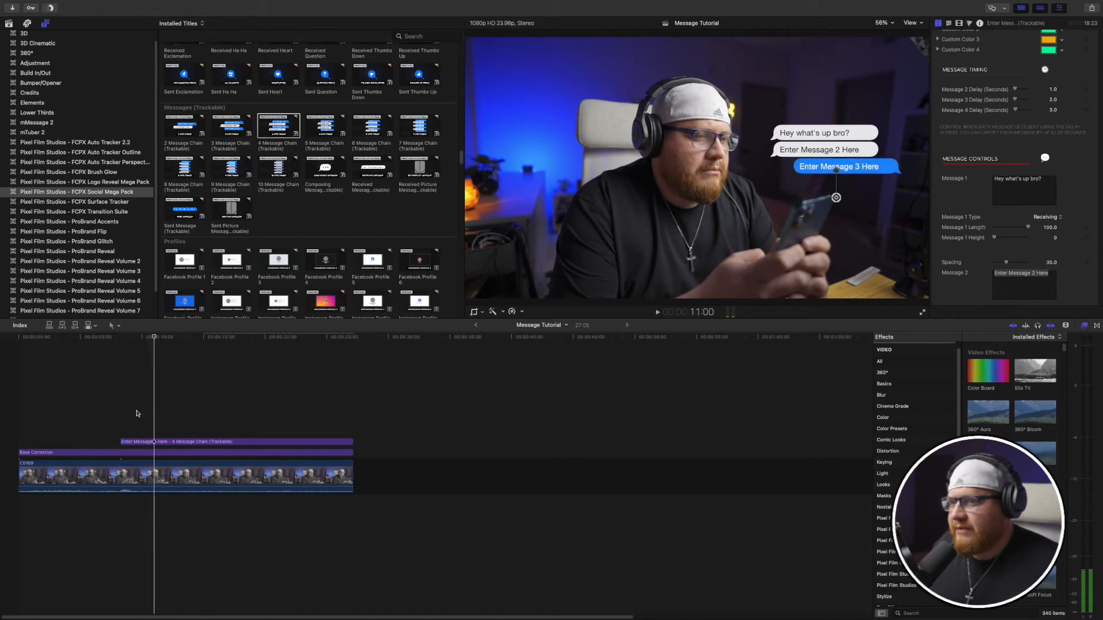
{"action": "key", "text": "space"}
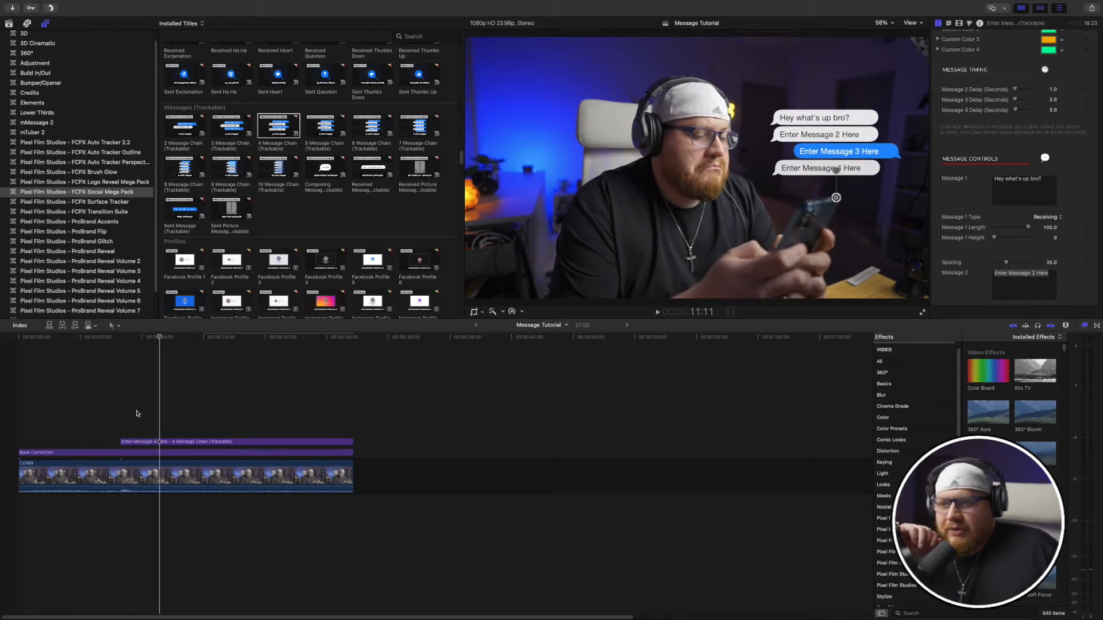
{"action": "key", "text": "space"}
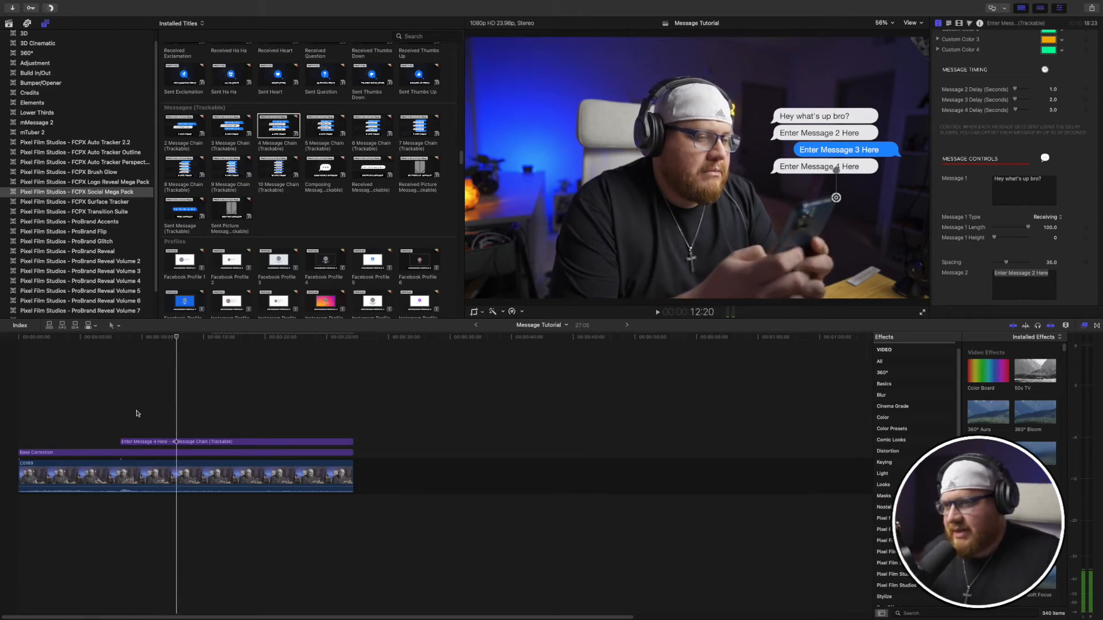
{"action": "key", "text": "Right"}
{"action": "key", "text": "Right"}
{"action": "key", "text": "Right"}
{"action": "key", "text": "Left"}
{"action": "key", "text": "Left"}
{"action": "key", "text": "Left"}
{"action": "key", "text": "Left"}
{"action": "key", "text": "Left"}
{"action": "key", "text": "Left"}
{"action": "key", "text": "Left"}
{"action": "key", "text": "Left"}
{"action": "key", "text": "Left"}
{"action": "key", "text": "Left"}
{"action": "key", "text": "Left"}
{"action": "key", "text": "Left"}
{"action": "key", "text": "Left"}
{"action": "key", "text": "Left"}
{"action": "key", "text": "Left"}
{"action": "key", "text": "Left"}
{"action": "key", "text": "Left"}
{"action": "key", "text": "Left"}
{"action": "key", "text": "Left"}
{"action": "key", "text": "Left"}
{"action": "key", "text": "Left"}
{"action": "key", "text": "Left"}
{"action": "key", "text": "Left"}
{"action": "key", "text": "Left"}
{"action": "key", "text": "Left"}
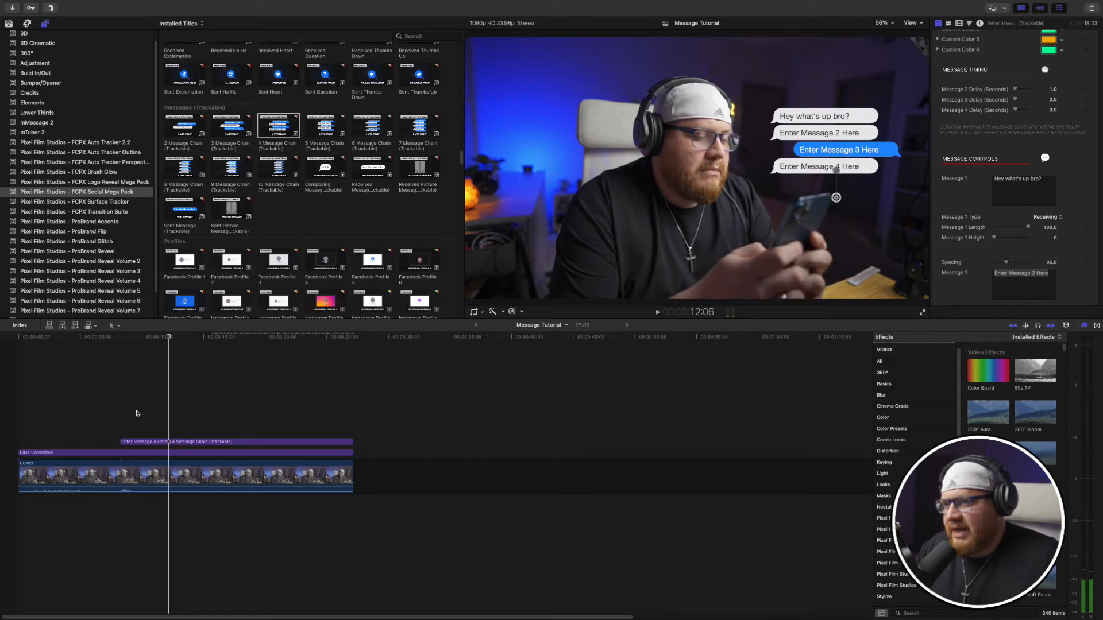
{"action": "key", "text": "Left"}
{"action": "key", "text": "Left"}
{"action": "key", "text": "Left"}
{"action": "key", "text": "Left"}
{"action": "key", "text": "Left"}
{"action": "key", "text": "Left"}
{"action": "key", "text": "Left"}
{"action": "key", "text": "Left"}
{"action": "key", "text": "Left"}
{"action": "key", "text": "Left"}
{"action": "key", "text": "Left"}
{"action": "key", "text": "Left"}
{"action": "key", "text": "Left"}
{"action": "key", "text": "Left"}
{"action": "key", "text": "Left"}
{"action": "key", "text": "Left"}
{"action": "key", "text": "Left"}
{"action": "key", "text": "Left"}
{"action": "key", "text": "Left"}
{"action": "key", "text": "Left"}
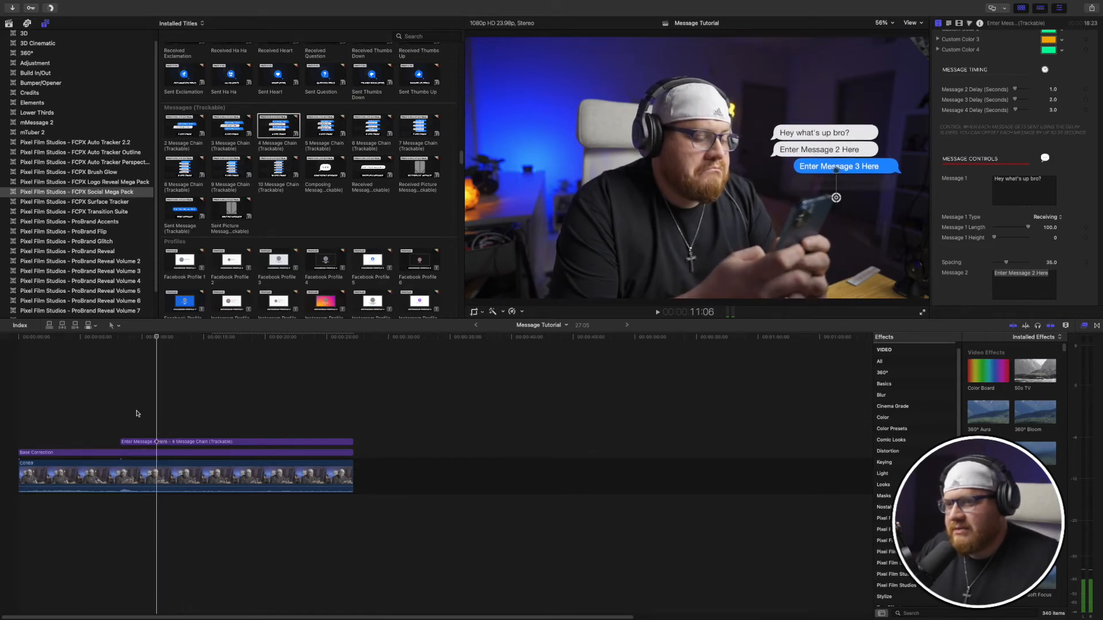
{"action": "key", "text": "Left"}
{"action": "key", "text": "Left"}
{"action": "key", "text": "Left"}
{"action": "key", "text": "Left"}
{"action": "key", "text": "Left"}
{"action": "key", "text": "Left"}
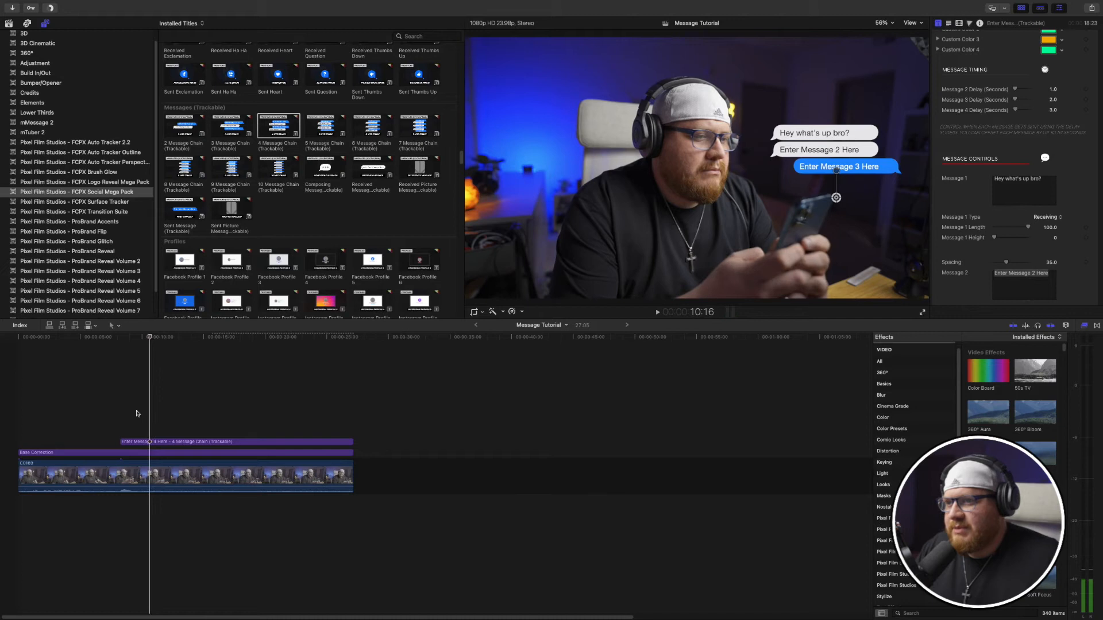
Step: Step forward frame by frame from 10:16 to 14:12 to compare the message timing with the man's phone movements
{"action": "key", "text": "Right"}
{"action": "key", "text": "Right"}
{"action": "key", "text": "Right"}
{"action": "key", "text": "Right"}
{"action": "key", "text": "Right"}
{"action": "key", "text": "Right"}
{"action": "key", "text": "Right"}
{"action": "key", "text": "Right"}
{"action": "key", "text": "Right"}
{"action": "key", "text": "Right"}
{"action": "key", "text": "Right"}
{"action": "key", "text": "Right"}
{"action": "key", "text": "Right"}
{"action": "key", "text": "Right"}
{"action": "key", "text": "Right"}
{"action": "key", "text": "Right"}
{"action": "key", "text": "Right"}
{"action": "key", "text": "Right"}
{"action": "key", "text": "Right"}
{"action": "key", "text": "Right"}
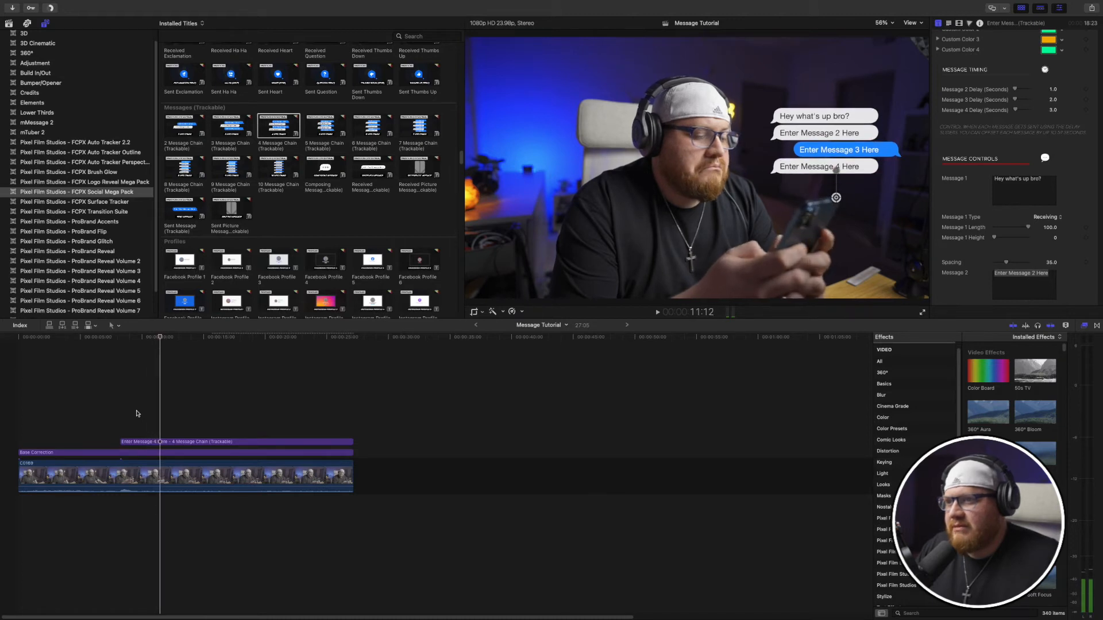
{"action": "key", "text": "Right"}
{"action": "key", "text": "Right"}
{"action": "key", "text": "Right"}
{"action": "key", "text": "Right"}
{"action": "key", "text": "Right"}
{"action": "key", "text": "Right"}
{"action": "key", "text": "Right"}
{"action": "key", "text": "Right"}
{"action": "key", "text": "Right"}
{"action": "key", "text": "Right"}
{"action": "key", "text": "Right"}
{"action": "key", "text": "Right"}
{"action": "key", "text": "Right"}
{"action": "key", "text": "Right"}
{"action": "key", "text": "Right"}
{"action": "key", "text": "Right"}
{"action": "key", "text": "Right"}
{"action": "key", "text": "Right"}
{"action": "key", "text": "Right"}
{"action": "key", "text": "Right"}
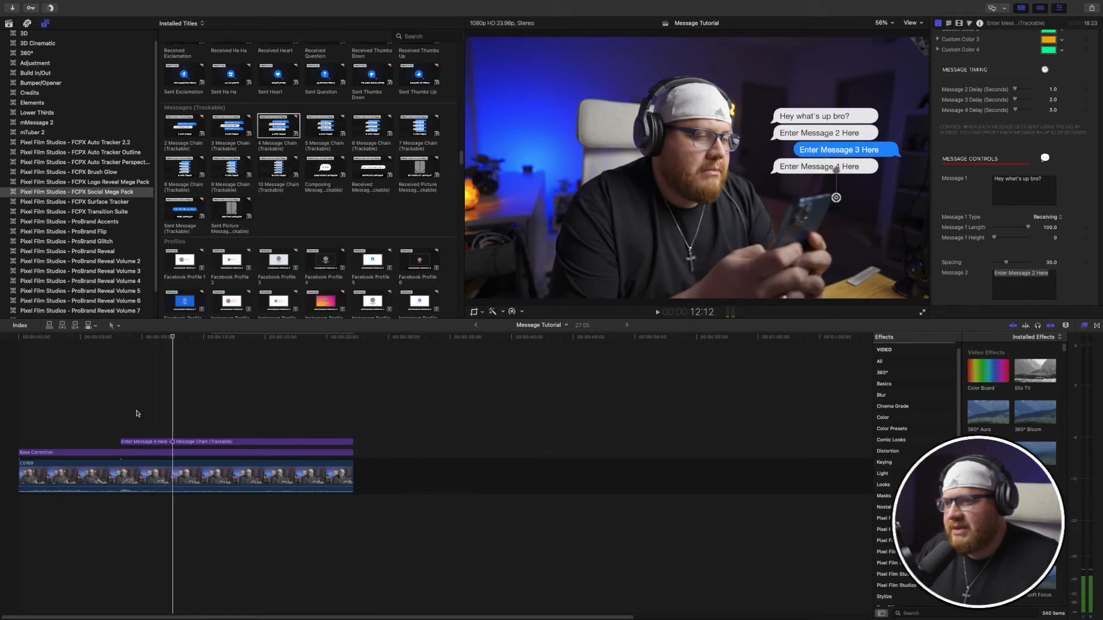
{"action": "key", "text": "Right"}
{"action": "key", "text": "Right"}
{"action": "key", "text": "Right"}
{"action": "key", "text": "Right"}
{"action": "key", "text": "Right"}
{"action": "key", "text": "Right"}
{"action": "key", "text": "Right"}
{"action": "key", "text": "Right"}
{"action": "key", "text": "Right"}
{"action": "key", "text": "Right"}
{"action": "key", "text": "Right"}
{"action": "key", "text": "Right"}
{"action": "key", "text": "Right"}
{"action": "key", "text": "Right"}
{"action": "key", "text": "Right"}
{"action": "key", "text": "Right"}
{"action": "key", "text": "Right"}
{"action": "key", "text": "Right"}
{"action": "key", "text": "Right"}
{"action": "key", "text": "Right"}
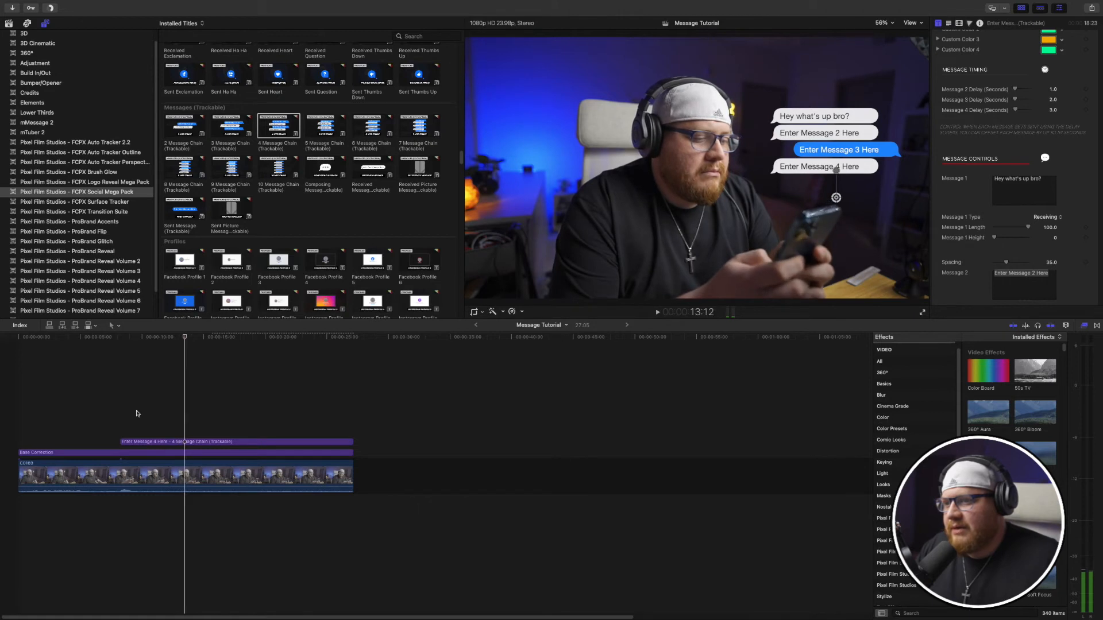
{"action": "key", "text": "Right"}
{"action": "key", "text": "Right"}
{"action": "key", "text": "Right"}
{"action": "key", "text": "Right"}
{"action": "key", "text": "Right"}
{"action": "key", "text": "Right"}
{"action": "key", "text": "Right"}
{"action": "key", "text": "Right"}
{"action": "key", "text": "Right"}
{"action": "key", "text": "Right"}
{"action": "key", "text": "Right"}
{"action": "key", "text": "Right"}
{"action": "key", "text": "Right"}
{"action": "key", "text": "Right"}
{"action": "key", "text": "Right"}
{"action": "key", "text": "Right"}
{"action": "key", "text": "Right"}
{"action": "key", "text": "Right"}
{"action": "key", "text": "Right"}
{"action": "key", "text": "Right"}
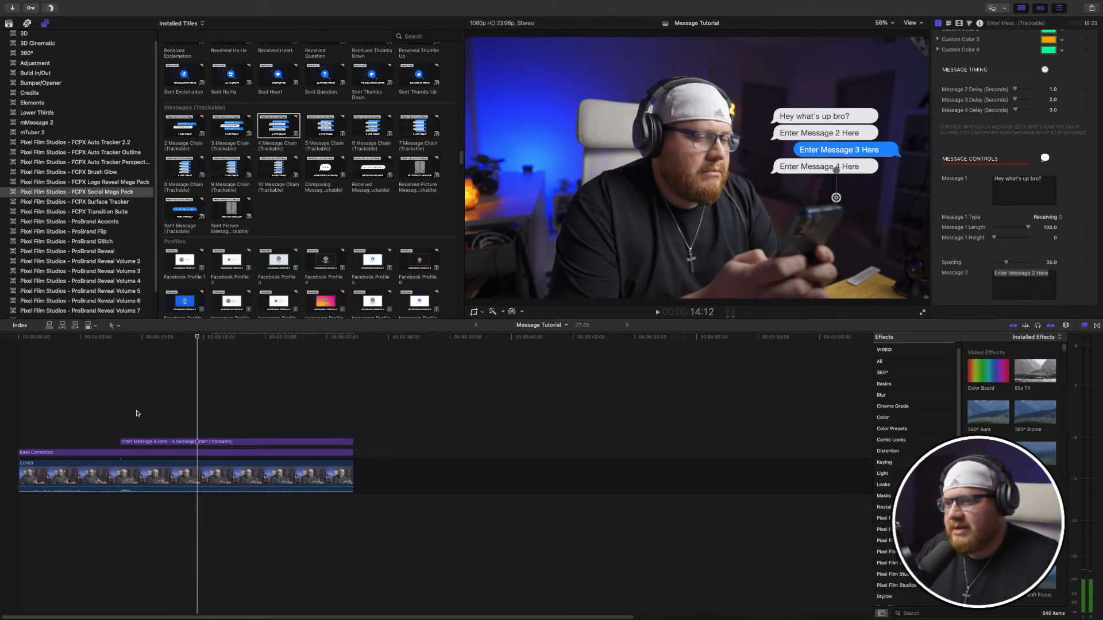
Step: Step forward frame by frame from 14:12 to 16:12 to examine when the man finishes handling his phone
{"action": "key", "text": "Right"}
{"action": "key", "text": "Right"}
{"action": "key", "text": "Right"}
{"action": "key", "text": "Right"}
{"action": "key", "text": "Right"}
{"action": "key", "text": "Right"}
{"action": "key", "text": "Right"}
{"action": "key", "text": "Right"}
{"action": "key", "text": "Right"}
{"action": "key", "text": "Right"}
{"action": "key", "text": "Right"}
{"action": "key", "text": "Right"}
{"action": "key", "text": "Right"}
{"action": "key", "text": "Right"}
{"action": "key", "text": "Right"}
{"action": "key", "text": "Right"}
{"action": "key", "text": "Right"}
{"action": "key", "text": "Right"}
{"action": "key", "text": "Right"}
{"action": "key", "text": "Right"}
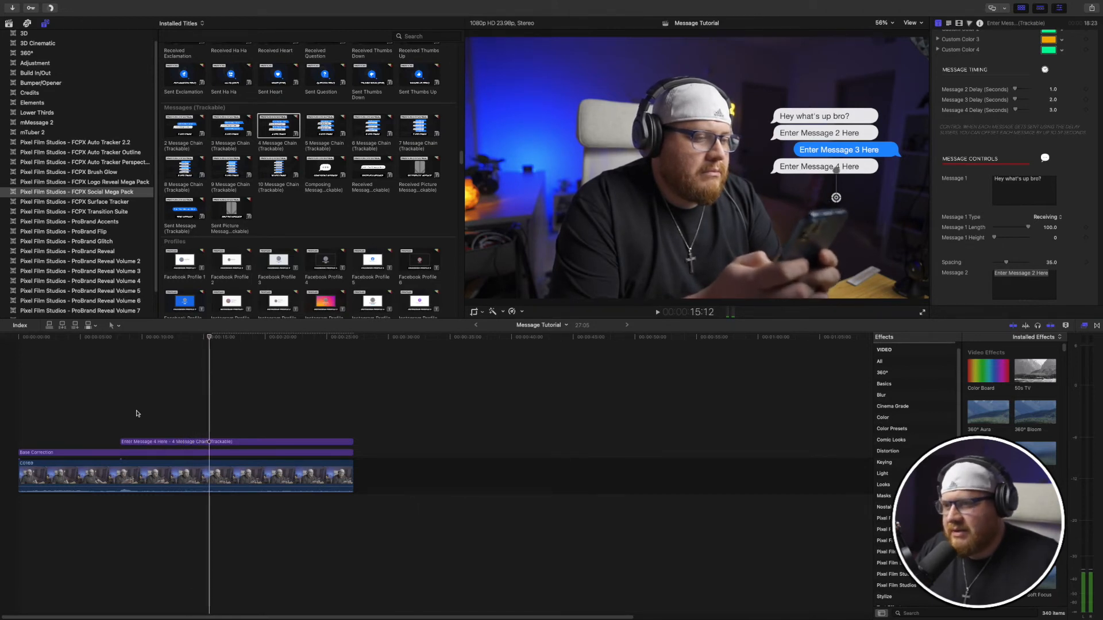
{"action": "key", "text": "Right"}
{"action": "key", "text": "Right"}
{"action": "key", "text": "Right"}
{"action": "key", "text": "Right"}
{"action": "key", "text": "Right"}
{"action": "key", "text": "Right"}
{"action": "key", "text": "Right"}
{"action": "key", "text": "Right"}
{"action": "key", "text": "Right"}
{"action": "key", "text": "Right"}
{"action": "key", "text": "Right"}
{"action": "key", "text": "Right"}
{"action": "key", "text": "Right"}
{"action": "key", "text": "Right"}
{"action": "key", "text": "Right"}
{"action": "key", "text": "Right"}
{"action": "key", "text": "Right"}
{"action": "key", "text": "Right"}
{"action": "key", "text": "Right"}
{"action": "key", "text": "Right"}
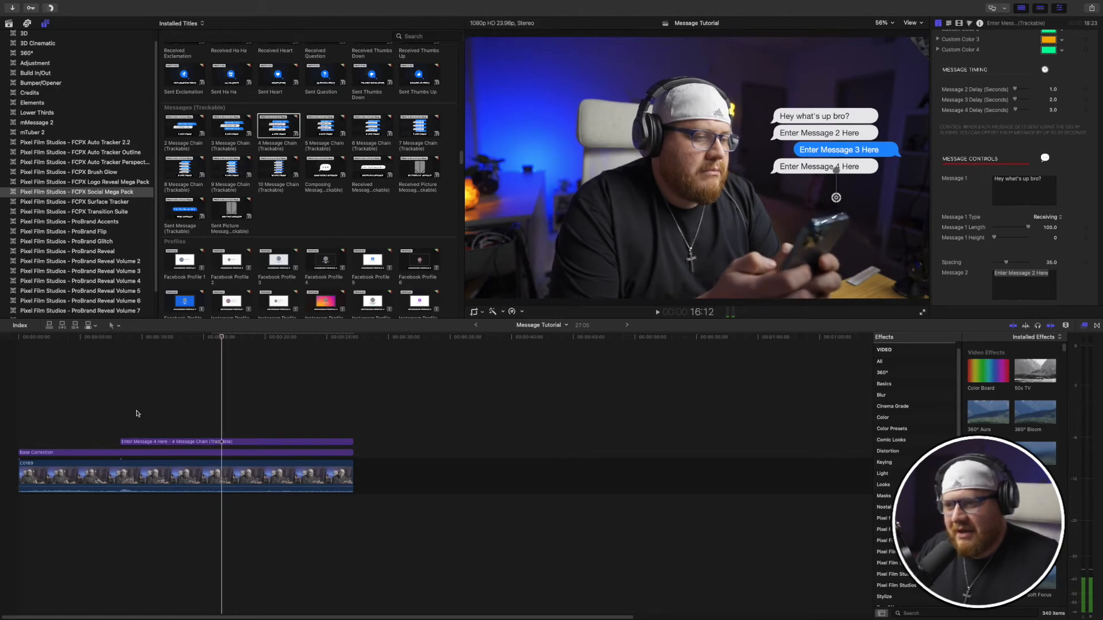
Step: Step back frame by frame to 15:17 to locate the moment that suits the second message
{"action": "key", "text": "Left"}
{"action": "key", "text": "Left"}
{"action": "key", "text": "Left"}
{"action": "key", "text": "Left"}
{"action": "key", "text": "Left"}
{"action": "key", "text": "Left"}
{"action": "key", "text": "Left"}
{"action": "key", "text": "Left"}
{"action": "key", "text": "Left"}
{"action": "key", "text": "Left"}
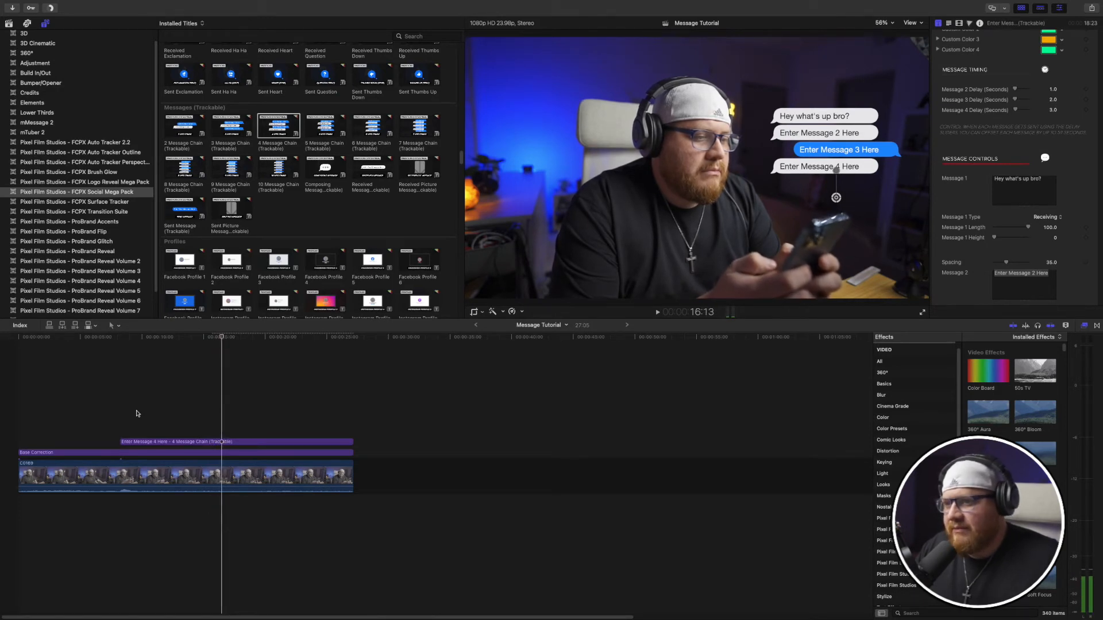
{"action": "key", "text": "Left"}
{"action": "key", "text": "Left"}
{"action": "key", "text": "Left"}
{"action": "key", "text": "Left"}
{"action": "key", "text": "Left"}
{"action": "key", "text": "Left"}
{"action": "key", "text": "Left"}
{"action": "key", "text": "Left"}
{"action": "key", "text": "Left"}
{"action": "key", "text": "Left"}
{"action": "key", "text": "Left"}
{"action": "key", "text": "Left"}
{"action": "key", "text": "Left"}
{"action": "key", "text": "Left"}
{"action": "key", "text": "Left"}
{"action": "key", "text": "Left"}
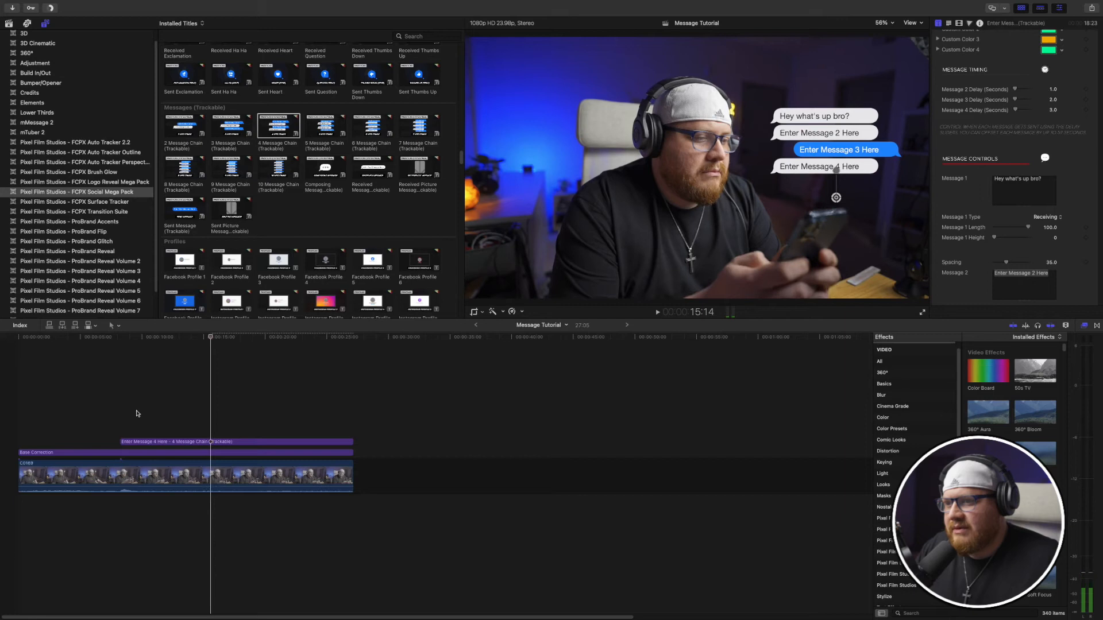
{"action": "key", "text": "Right"}
{"action": "key", "text": "Right"}
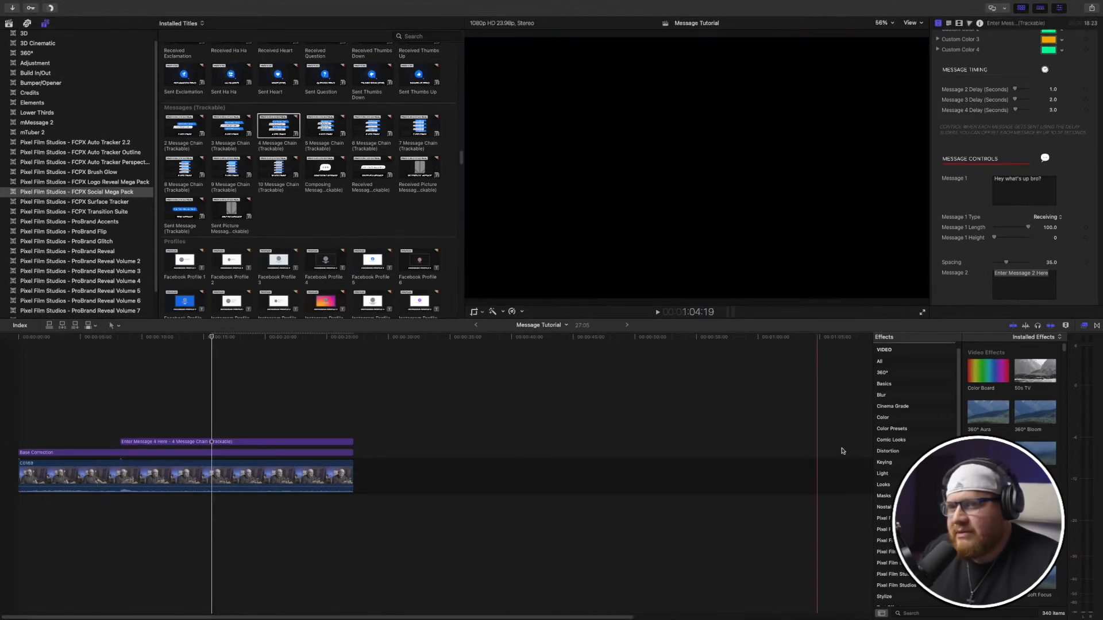
Step: Change the Message 2 text of the message chain to "Not much bro. I'm about to film this YouTube video."
{"action": "scroll", "coordinate": [1043, 262], "scroll_direction": "down", "scroll_amount": 2}
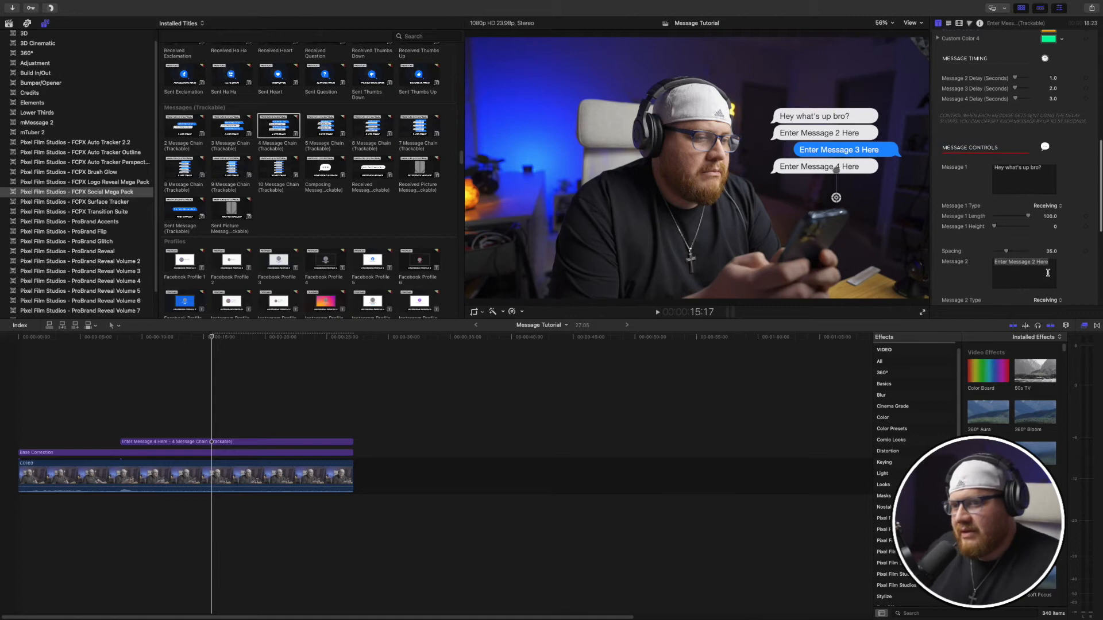
{"action": "left_click", "coordinate": [1037, 264]}
{"action": "key", "text": "super+a"}
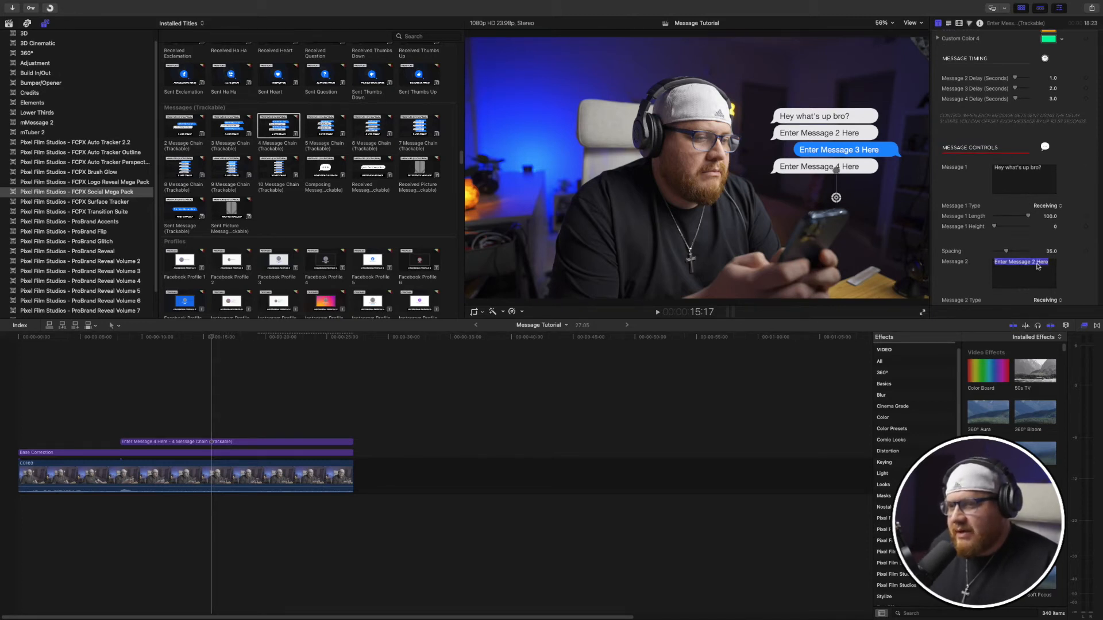
{"action": "type", "text": "Not much bro"}
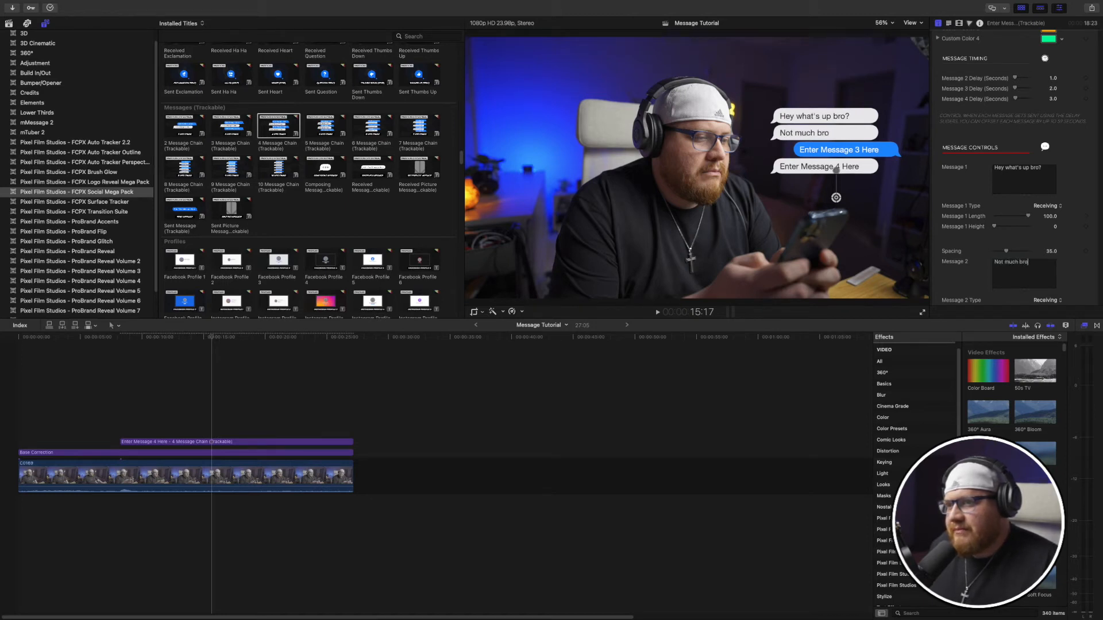
{"action": "type", "text": ". I'm about to film"}
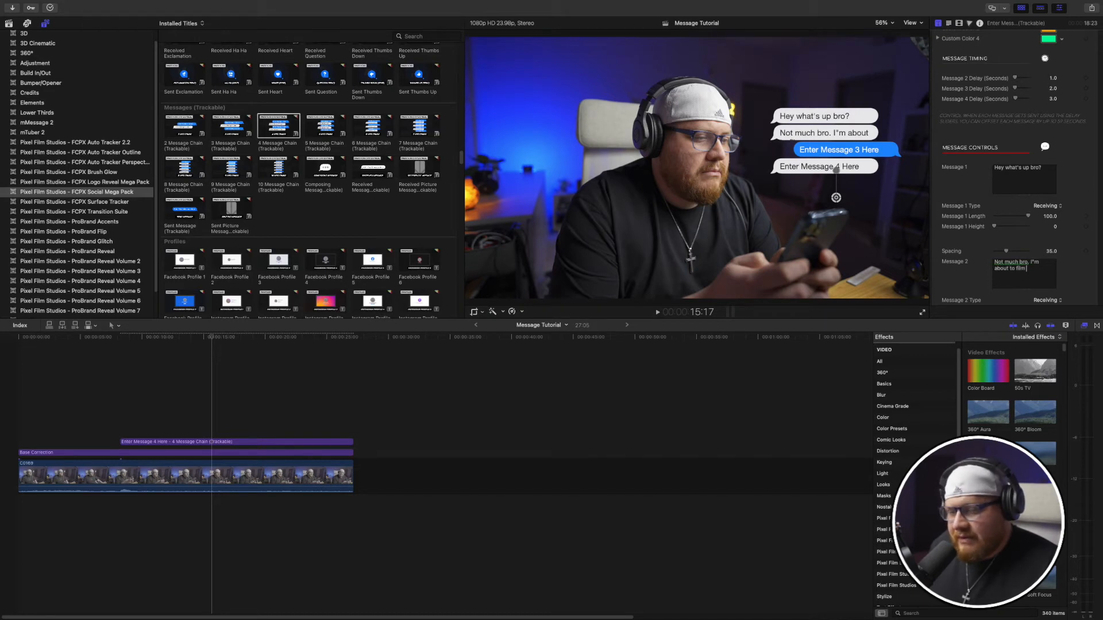
{"action": "type", "text": " this YouTube video."}
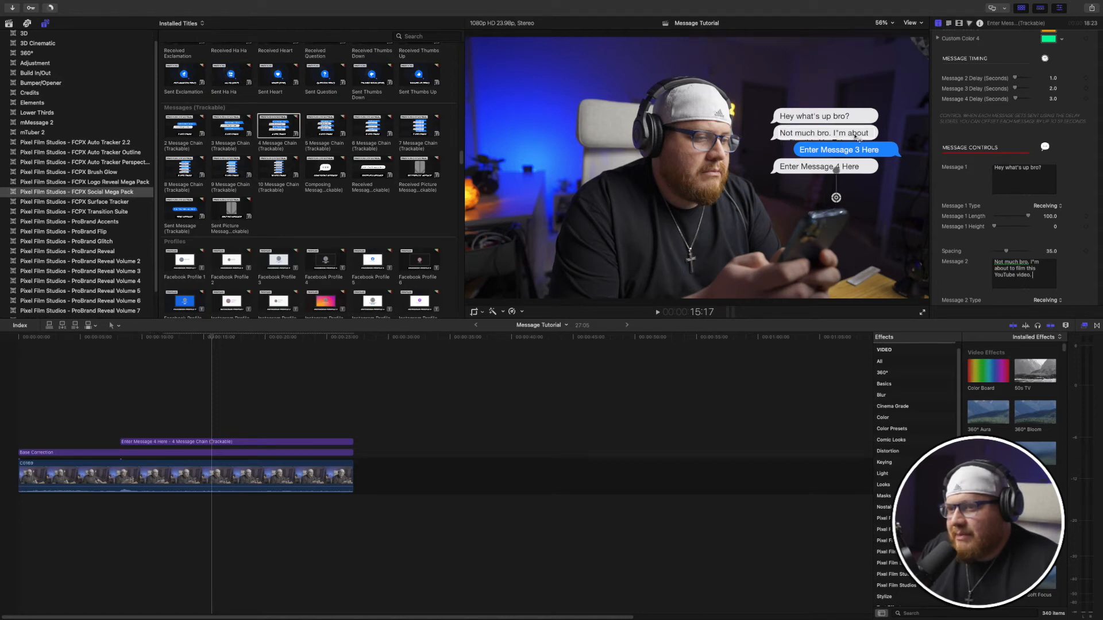
Step: Set the Message 2 type to Sending and raise its height to 9.34 so the bubble fits two lines
{"action": "scroll", "coordinate": [1053, 255], "scroll_direction": "down", "scroll_amount": 2}
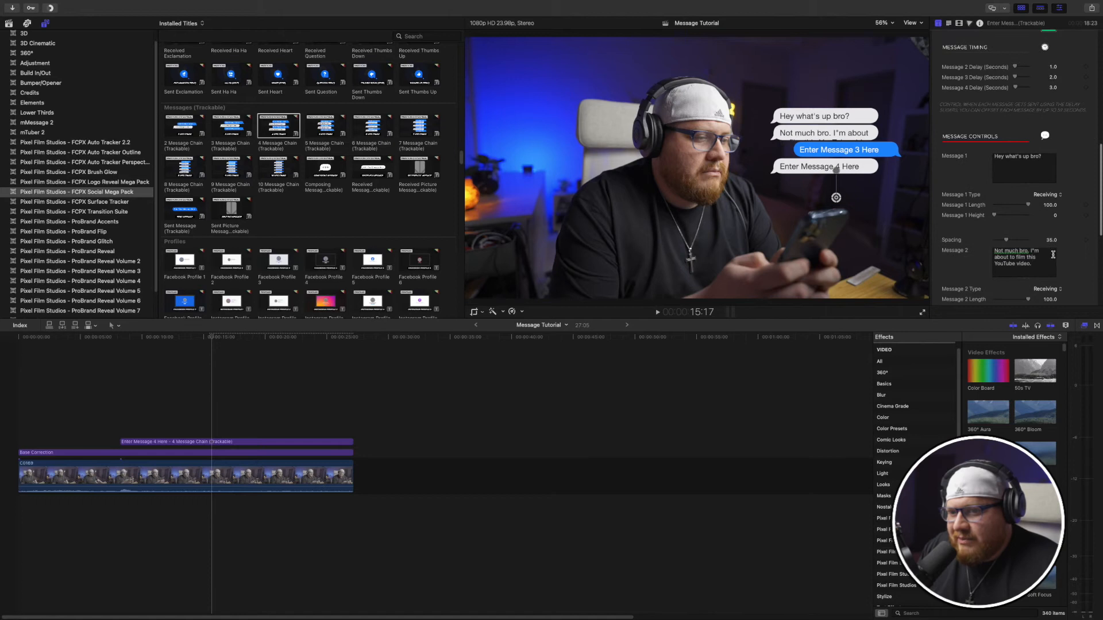
{"action": "scroll", "coordinate": [1057, 290], "scroll_direction": "down", "scroll_amount": 2}
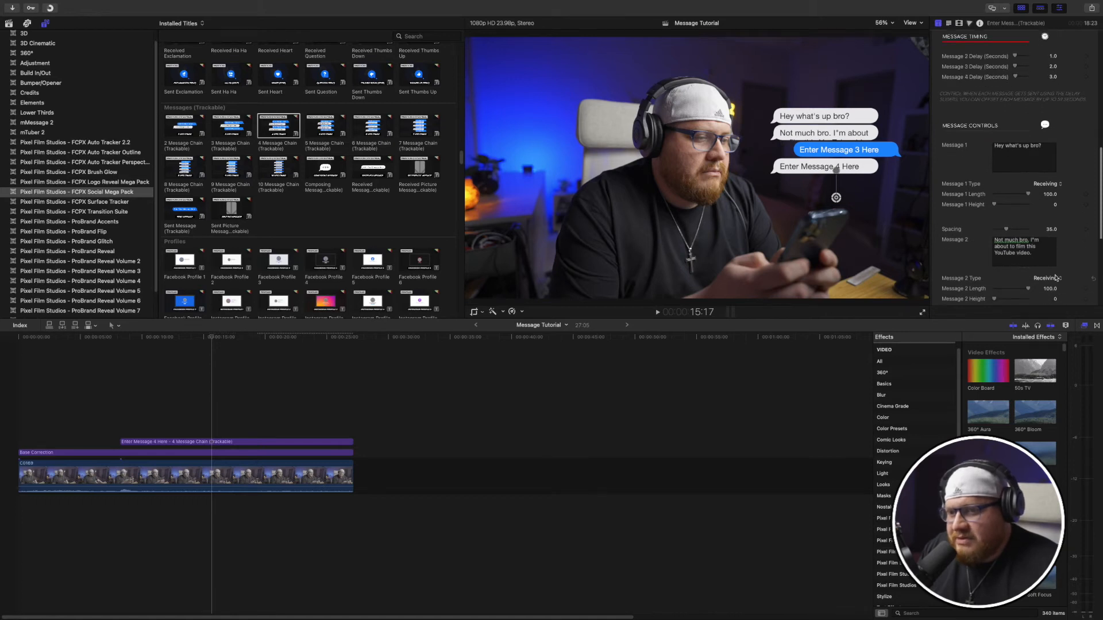
{"action": "left_click", "coordinate": [1059, 280]}
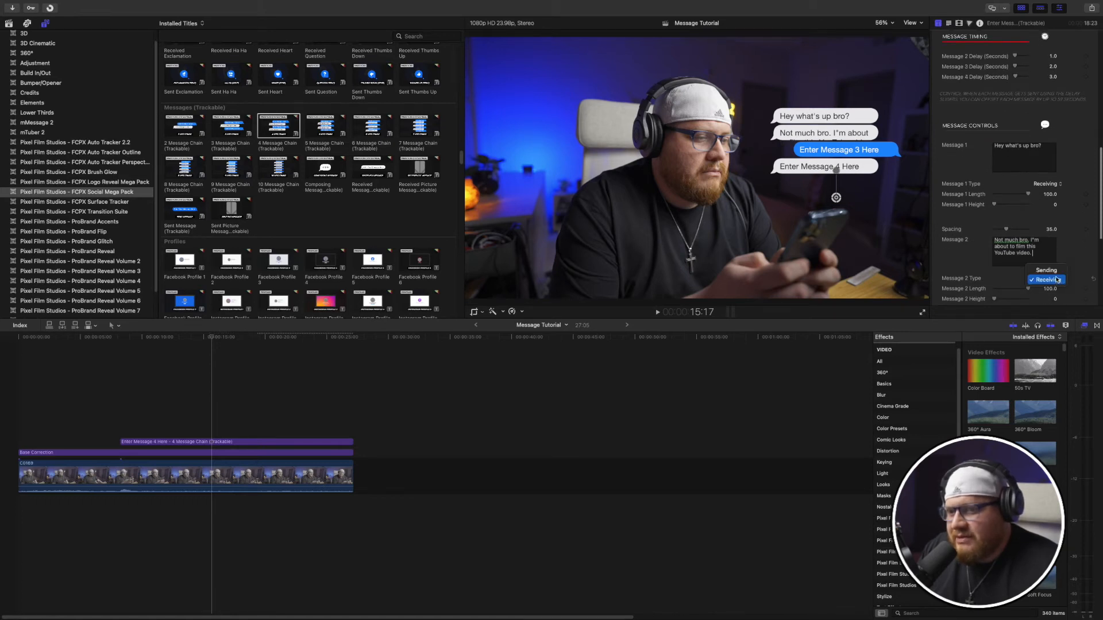
{"action": "left_click", "coordinate": [1055, 271]}
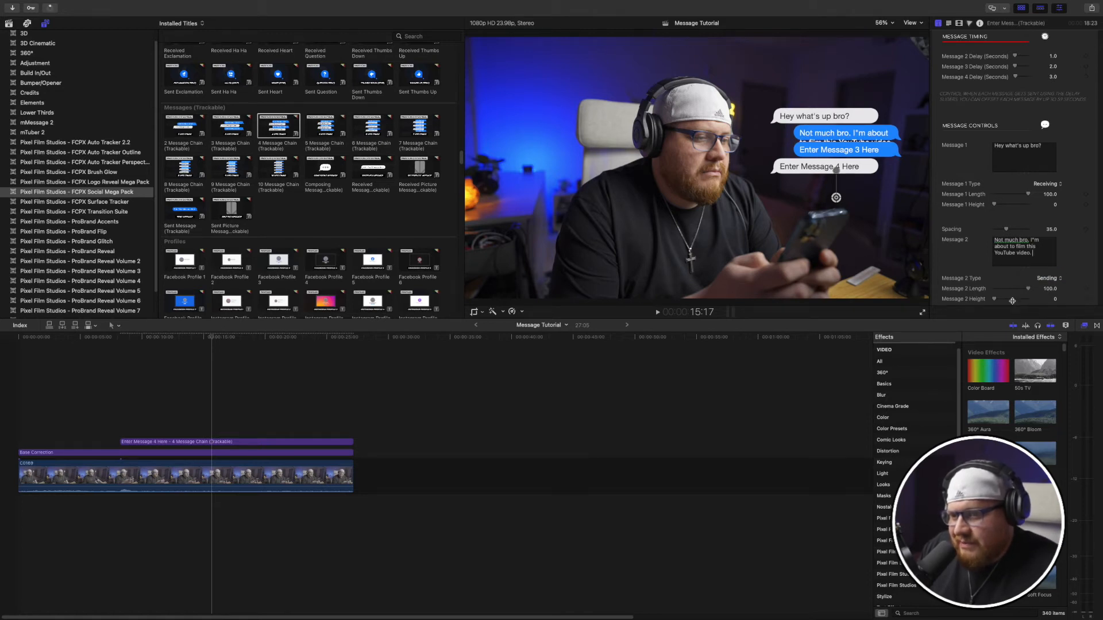
{"action": "scroll", "coordinate": [1012, 300], "scroll_direction": "down", "scroll_amount": 1}
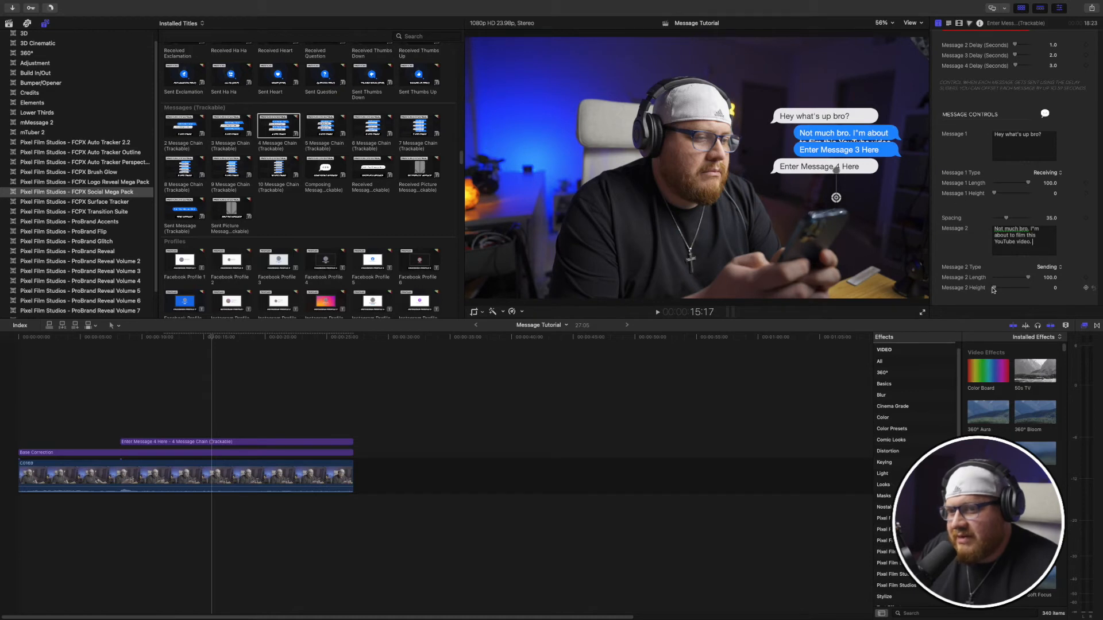
{"action": "left_click_drag", "start_coordinate": [994, 289], "coordinate": [997, 290]}
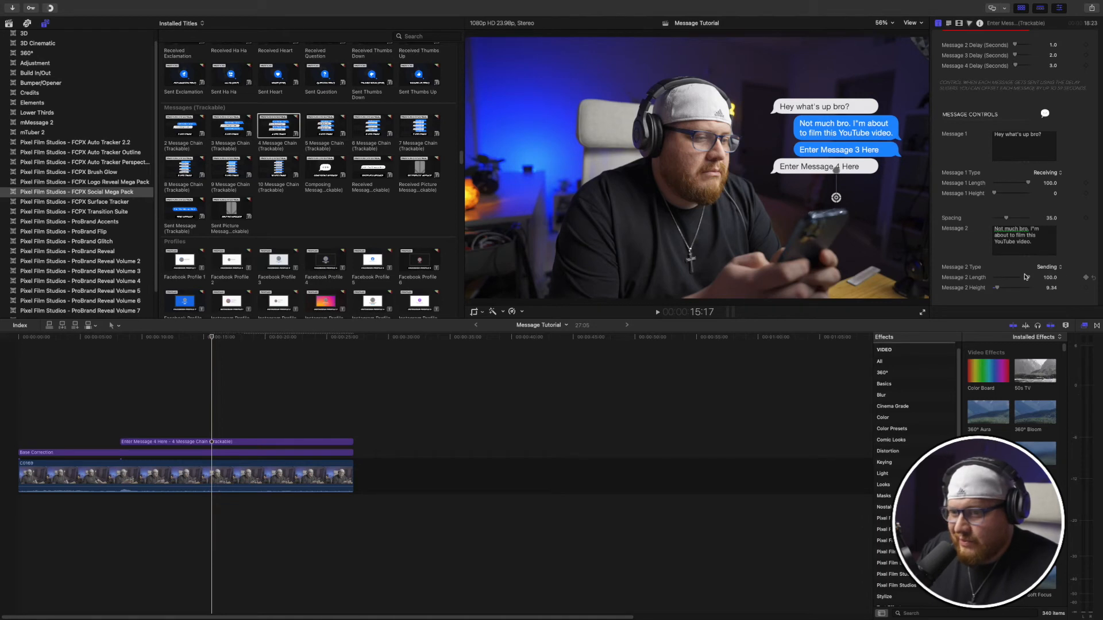
Step: Try a Message 2 delay of 6.35 seconds and a Message 3 delay of 0 seconds
{"action": "scroll", "coordinate": [1022, 265], "scroll_direction": "up", "scroll_amount": 5}
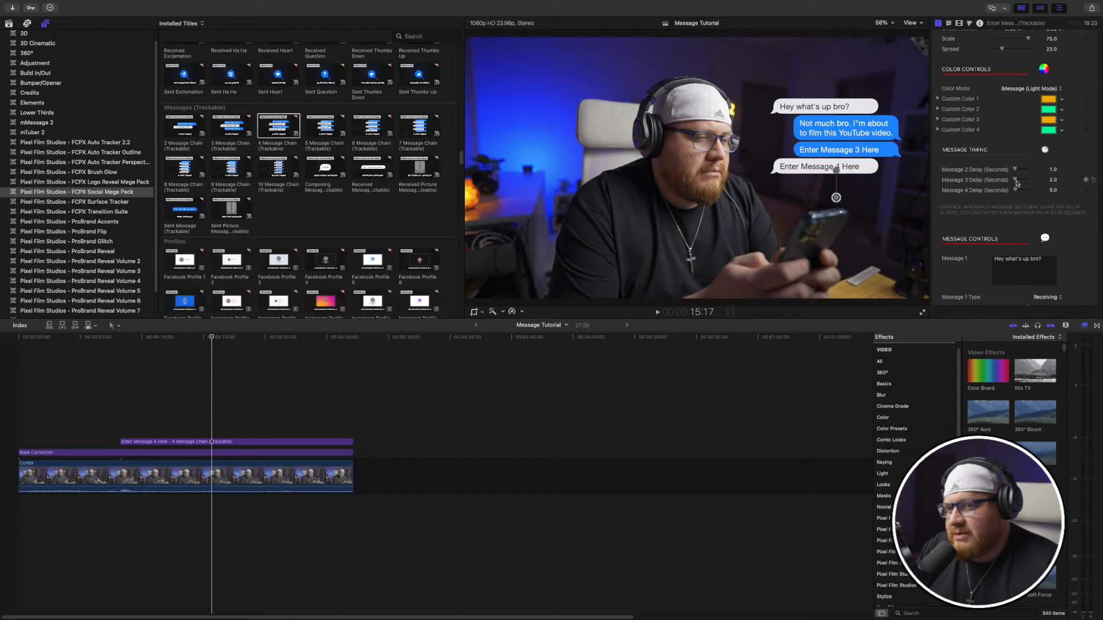
{"action": "left_click_drag", "start_coordinate": [1016, 183], "coordinate": [1019, 183]}
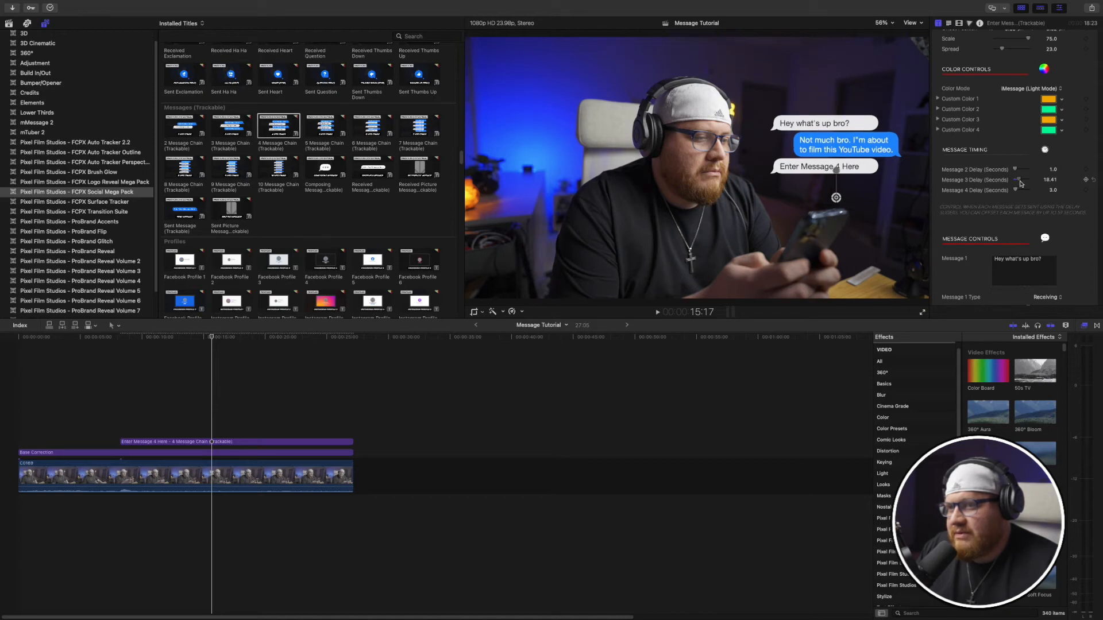
{"action": "left_click_drag", "start_coordinate": [1020, 183], "coordinate": [1020, 173]}
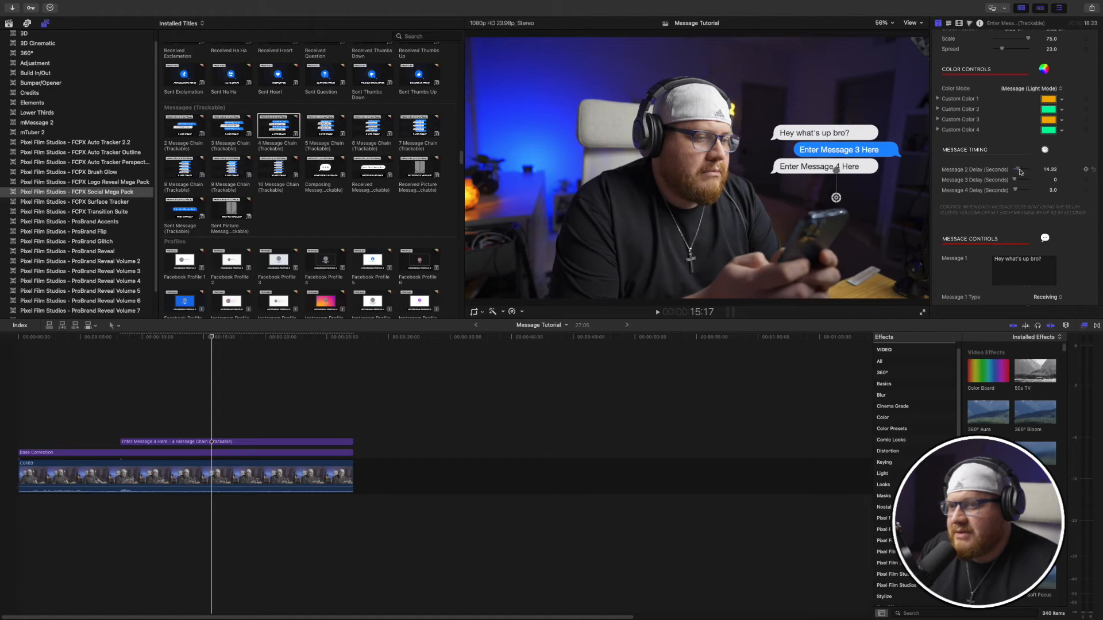
{"action": "left_click_drag", "start_coordinate": [1019, 172], "coordinate": [1018, 171]}
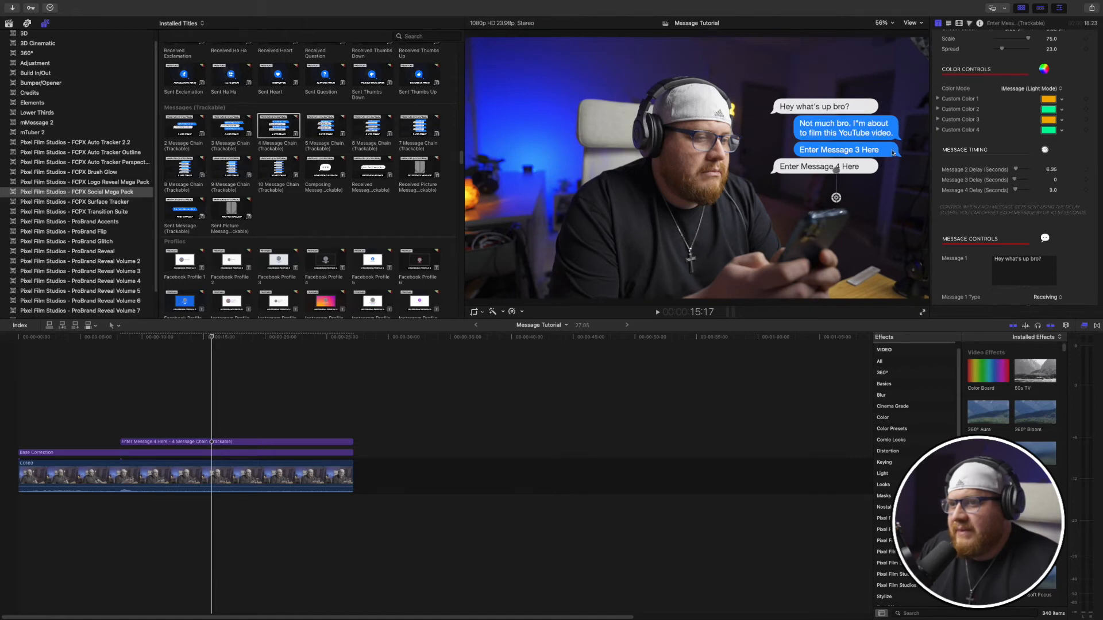
Step: Play the start of the message chain, and set the Message 3 delay to 15.94 and the Message 4 delay to 29.14 seconds
{"action": "left_click", "coordinate": [117, 416]}
{"action": "key", "text": "space"}
{"action": "key", "text": "space"}
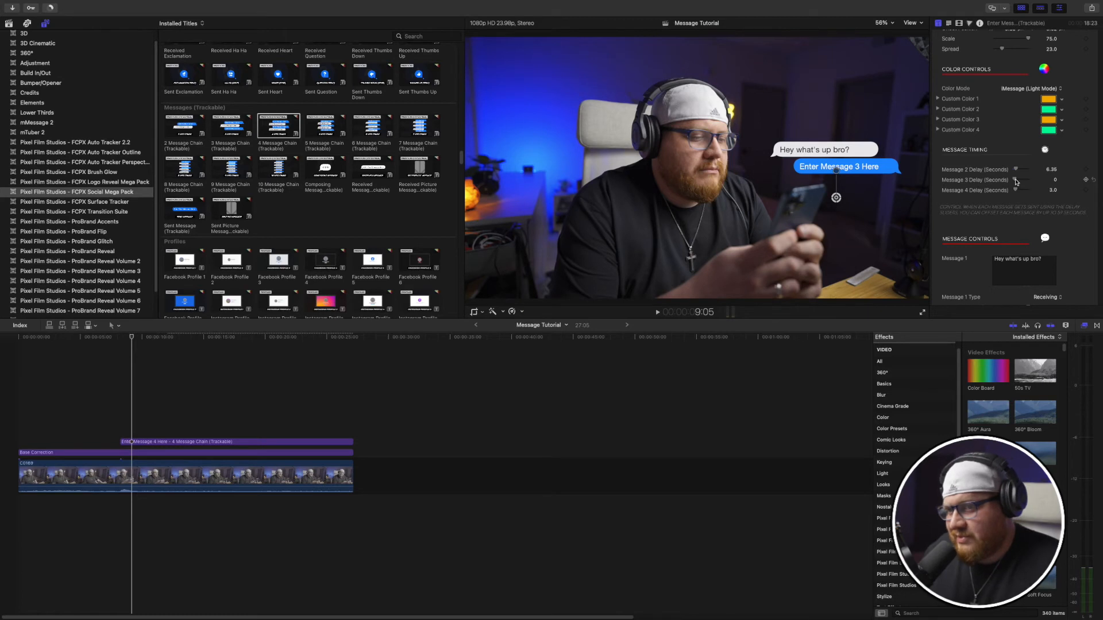
{"action": "left_click_drag", "start_coordinate": [1015, 183], "coordinate": [1021, 190]}
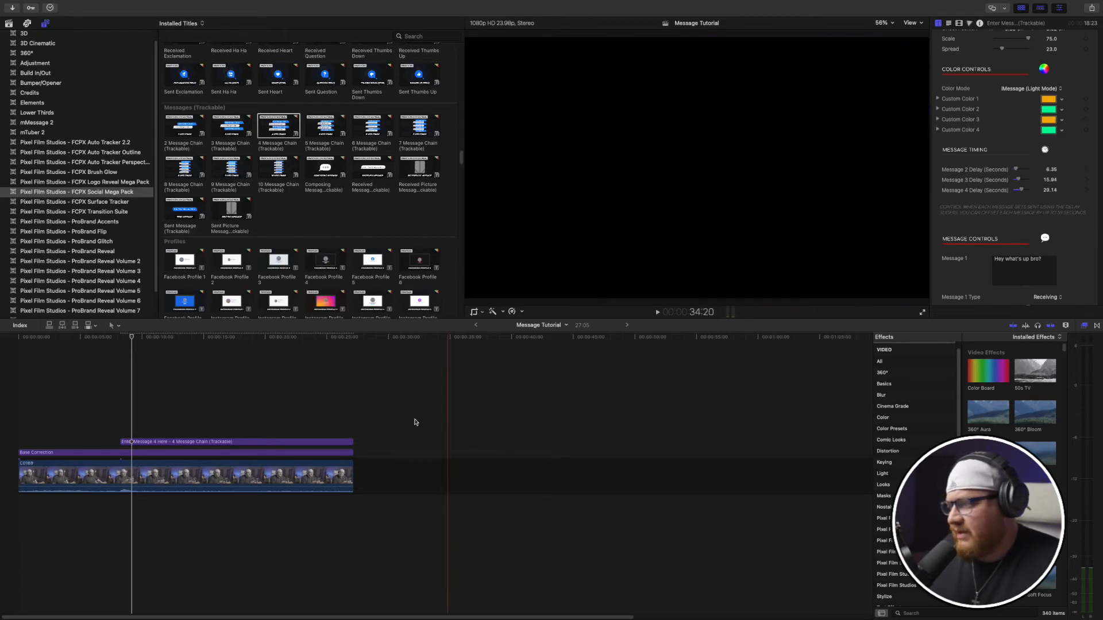
Step: Play the chain to check the second message's timing, and set the Message 2 delay to 8.69 and the Message 3 delay to 11.72 seconds
{"action": "key", "text": "space"}
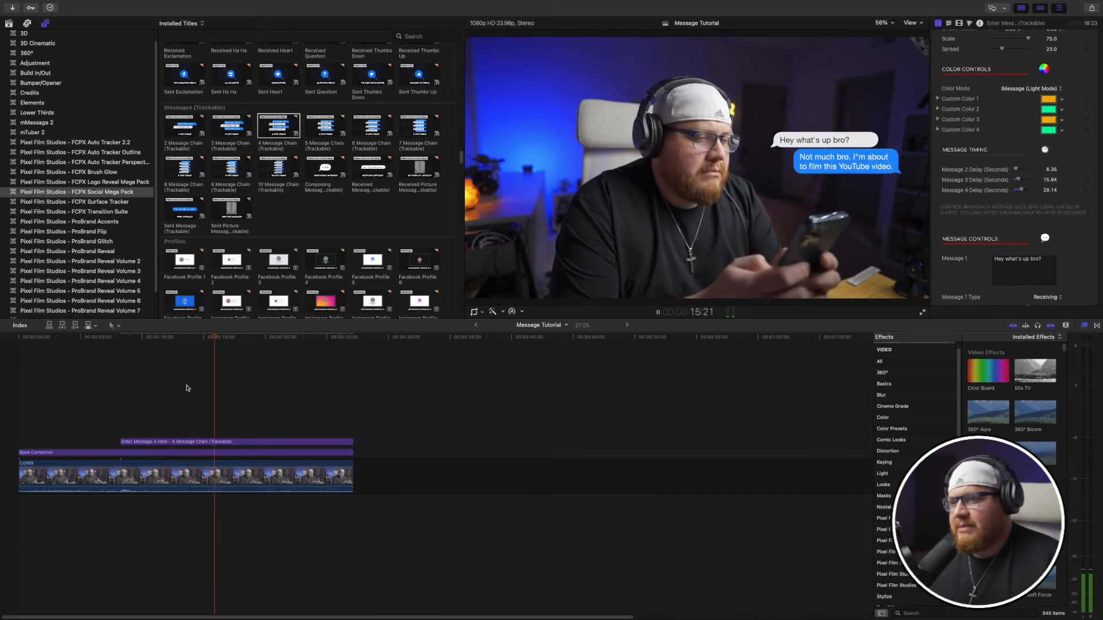
{"action": "key", "text": "space"}
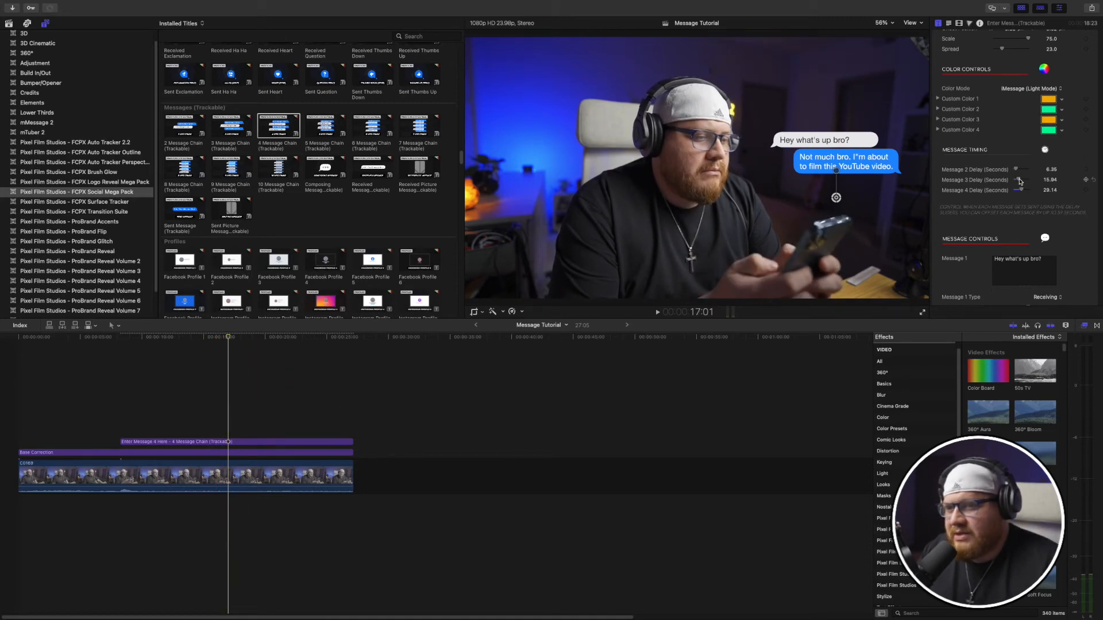
{"action": "left_click_drag", "start_coordinate": [1020, 182], "coordinate": [1019, 182]}
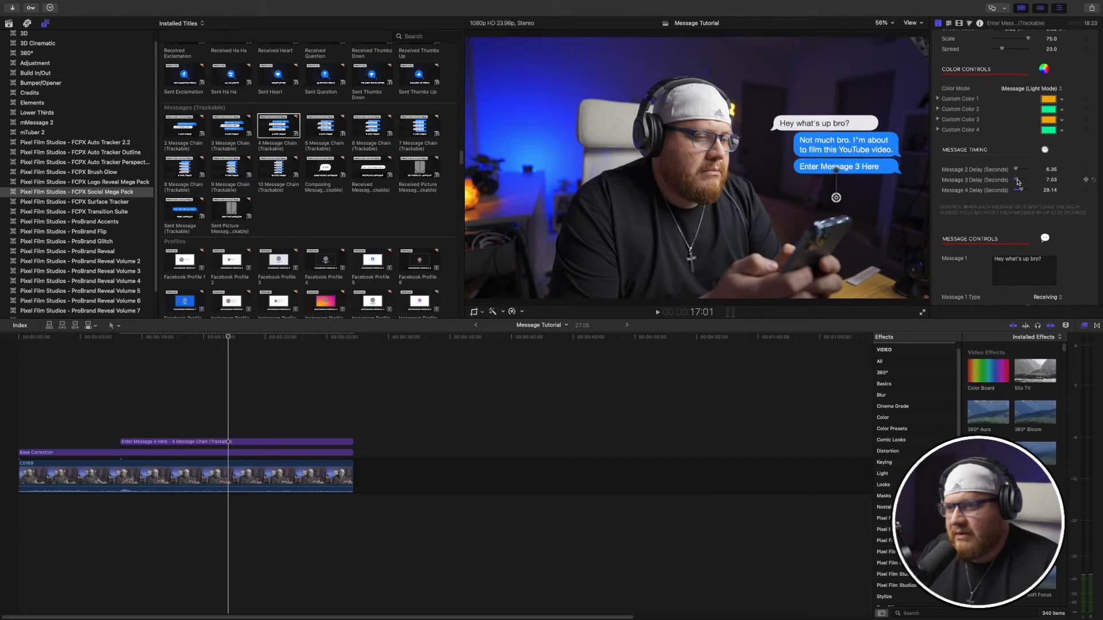
{"action": "left_click_drag", "start_coordinate": [1016, 171], "coordinate": [1017, 174]}
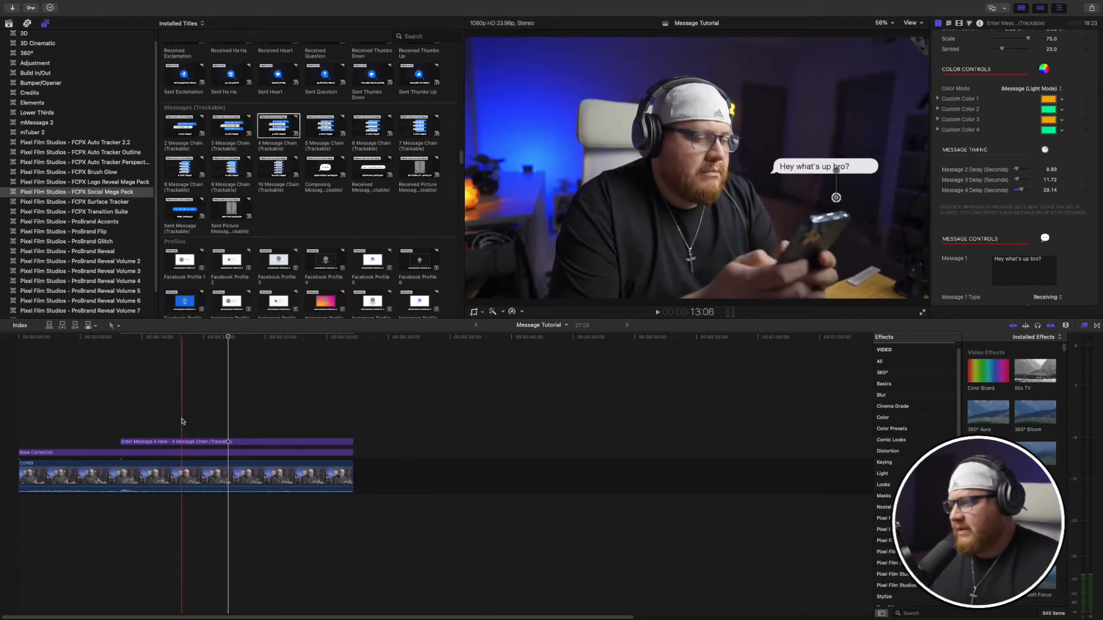
Step: Review the retimed second message, park the playhead at 19:14, and set the Message 3 delay to 11.25 seconds
{"action": "left_click", "coordinate": [173, 414]}
{"action": "key", "text": "space"}
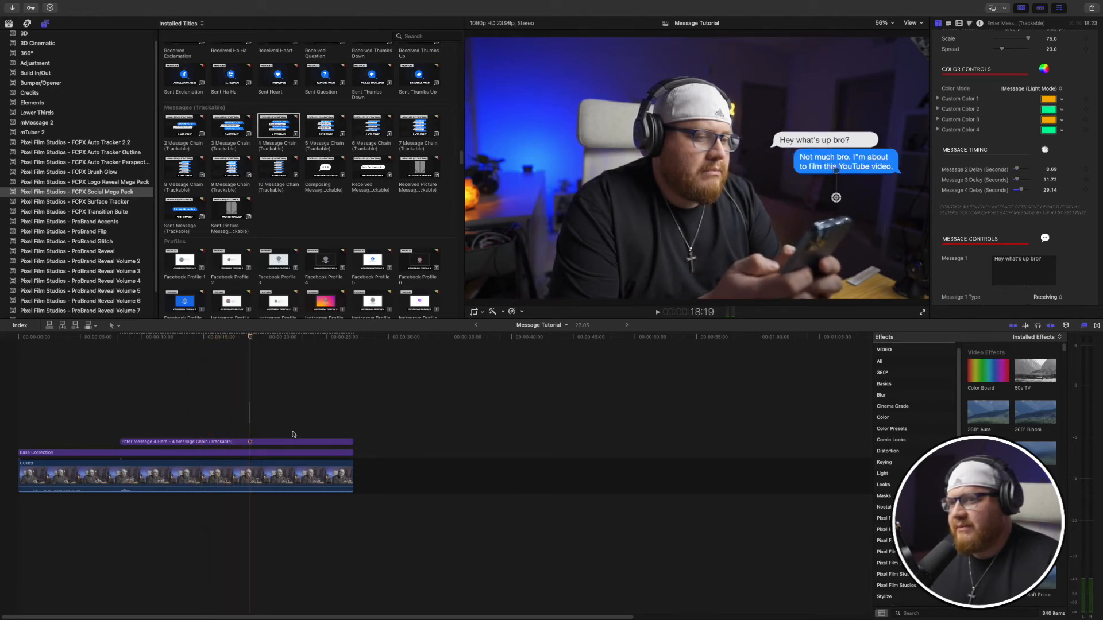
{"action": "key", "text": "space"}
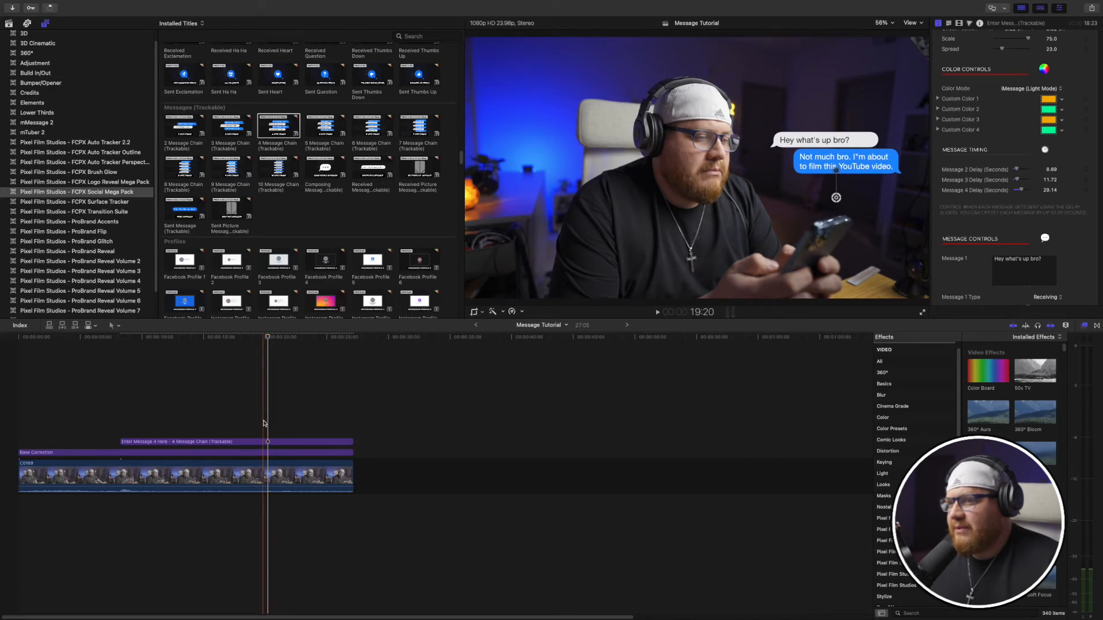
{"action": "left_click", "coordinate": [261, 424]}
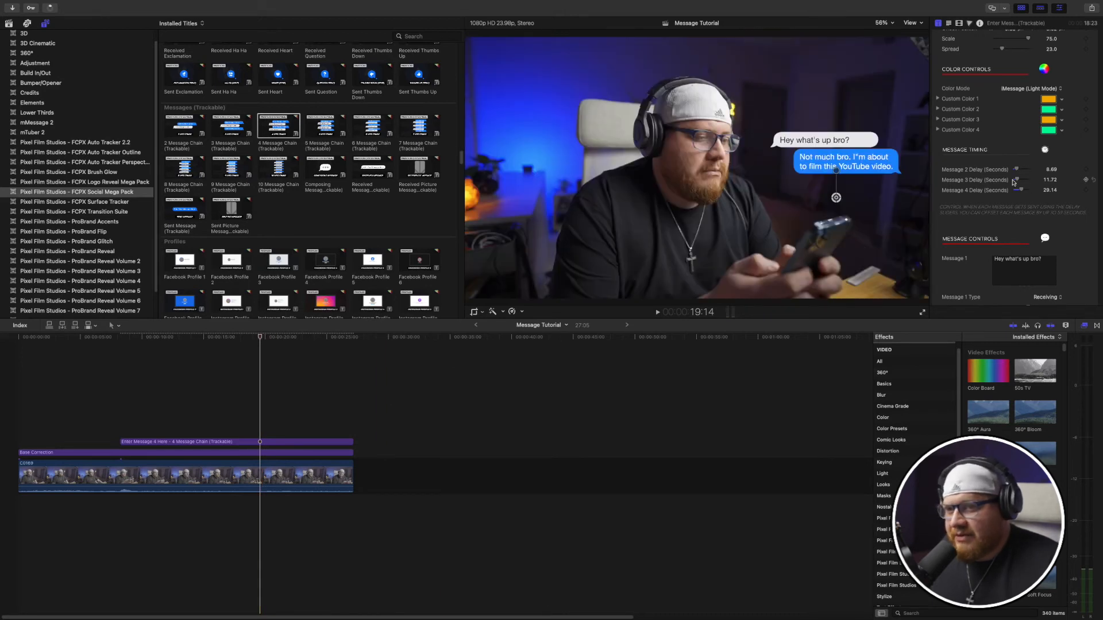
{"action": "left_click_drag", "start_coordinate": [1018, 180], "coordinate": [1018, 182]}
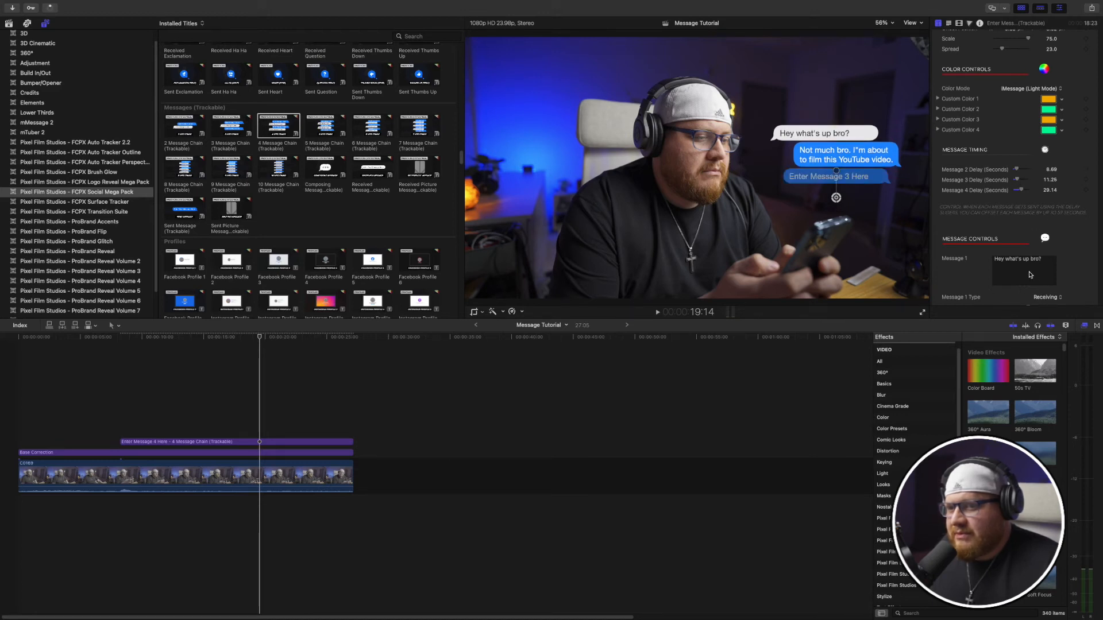
Step: Replace the Message 3 text with "Cool man, can I be in it?" and set the Message 3 type to Receiving
{"action": "scroll", "coordinate": [1087, 265], "scroll_direction": "down", "scroll_amount": 5}
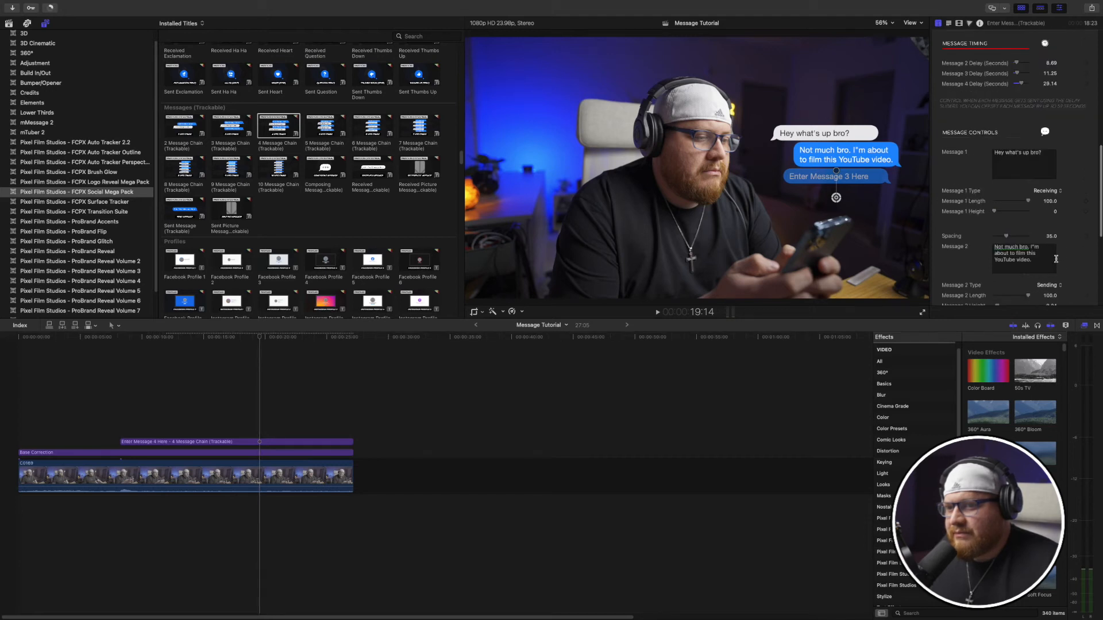
{"action": "scroll", "coordinate": [1051, 279], "scroll_direction": "down", "scroll_amount": 4}
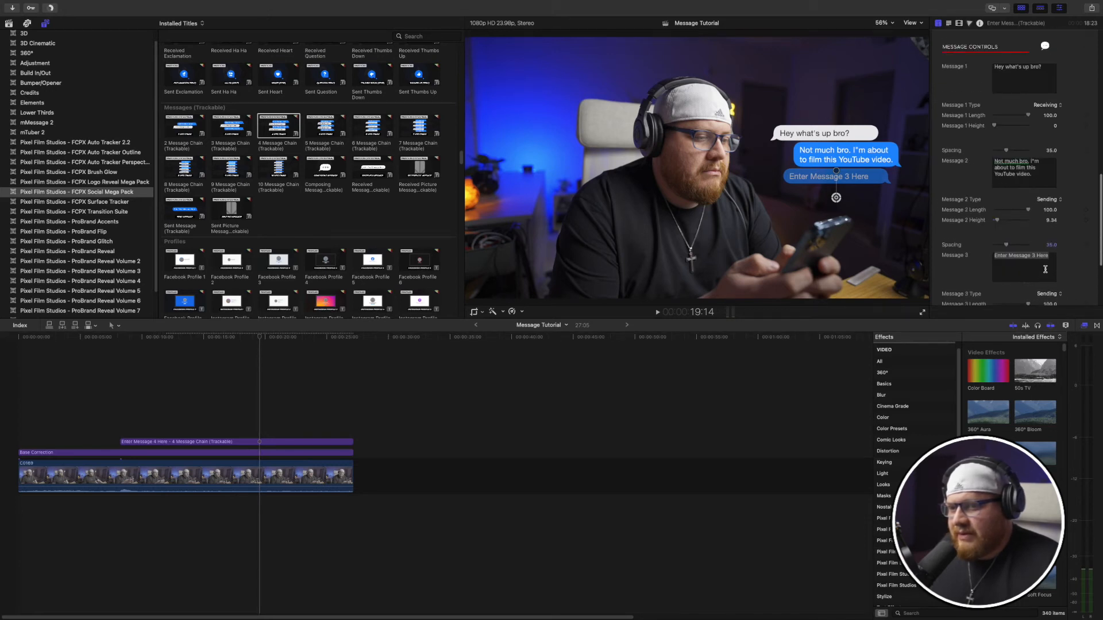
{"action": "key", "text": "shift+c"}
{"action": "left_click", "coordinate": [1041, 269]}
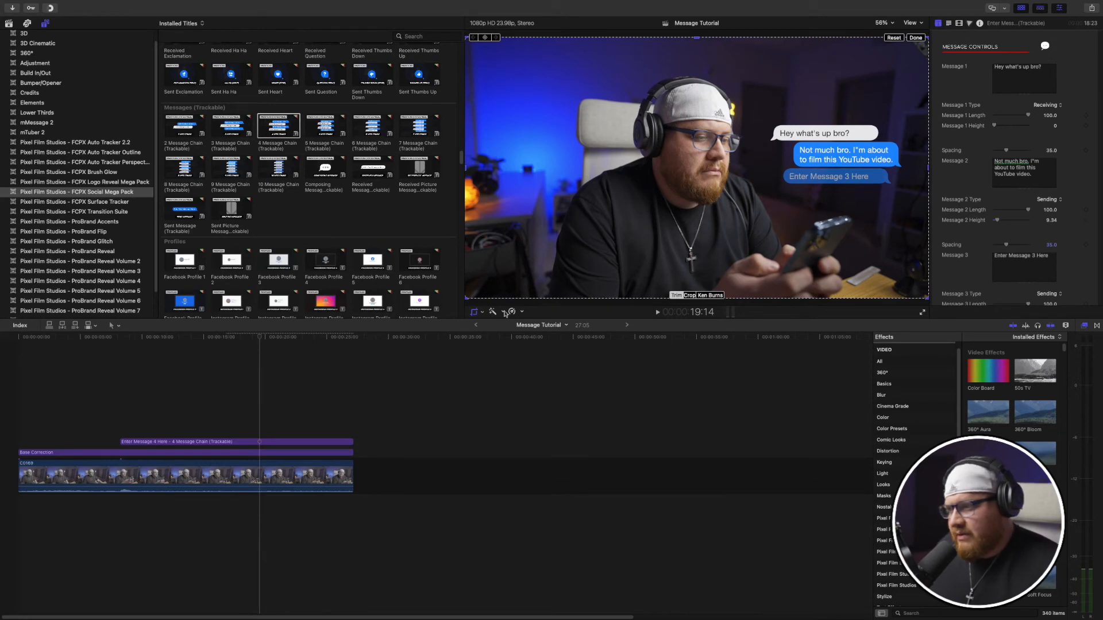
{"action": "left_click", "coordinate": [475, 312]}
{"action": "triple_click", "coordinate": [1037, 256]}
{"action": "type", "text": "Coo"}
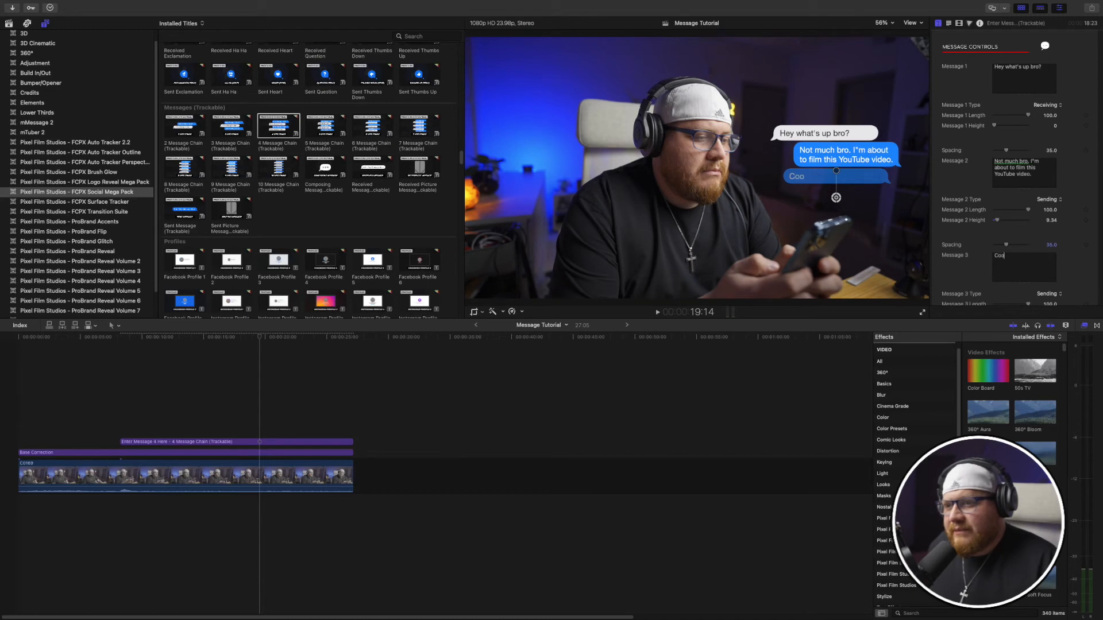
{"action": "type", "text": "l Ma"}
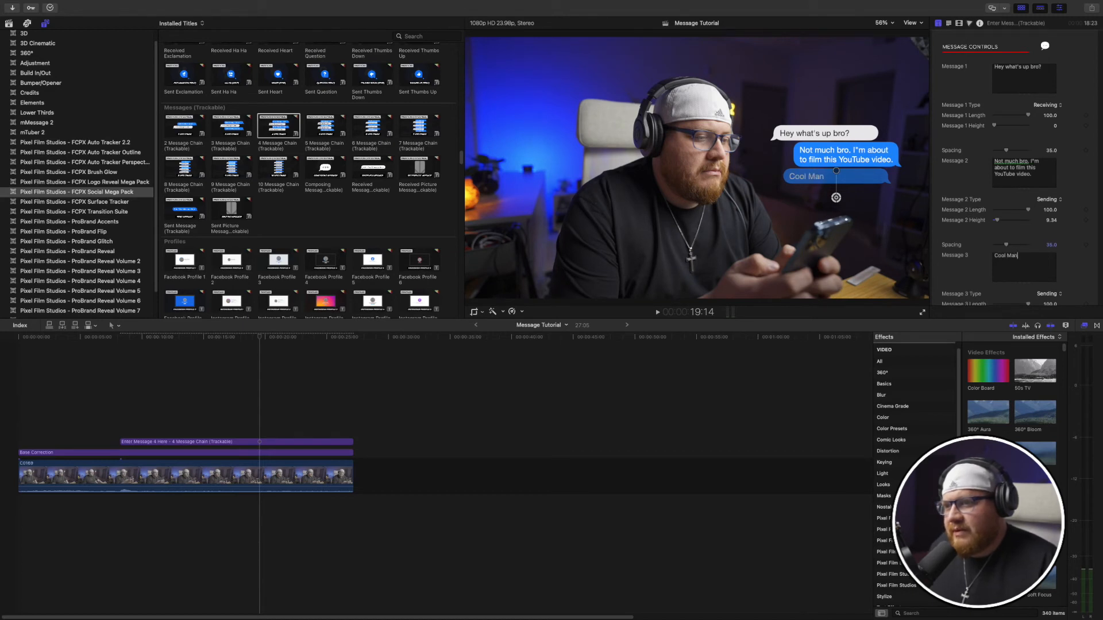
{"action": "type", "text": "n"}
{"action": "key", "text": "BackSpace"}
{"action": "key", "text": "BackSpace"}
{"action": "key", "text": "BackSpace"}
{"action": "type", "text": "man, can I be in it?"}
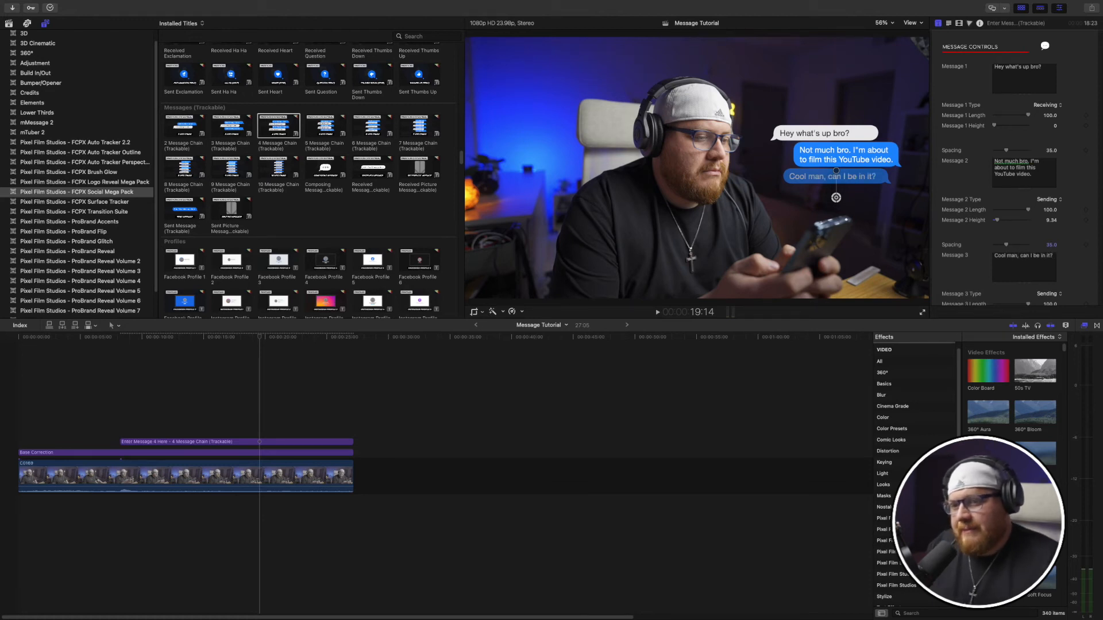
{"action": "left_click", "coordinate": [1057, 295]}
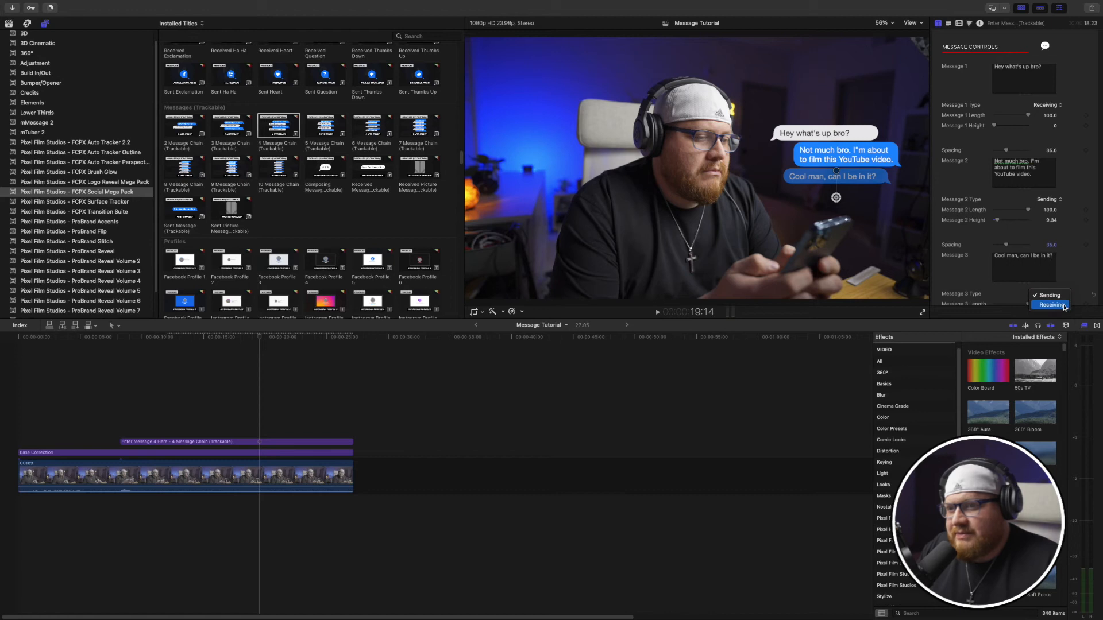
{"action": "left_click", "coordinate": [1065, 306]}
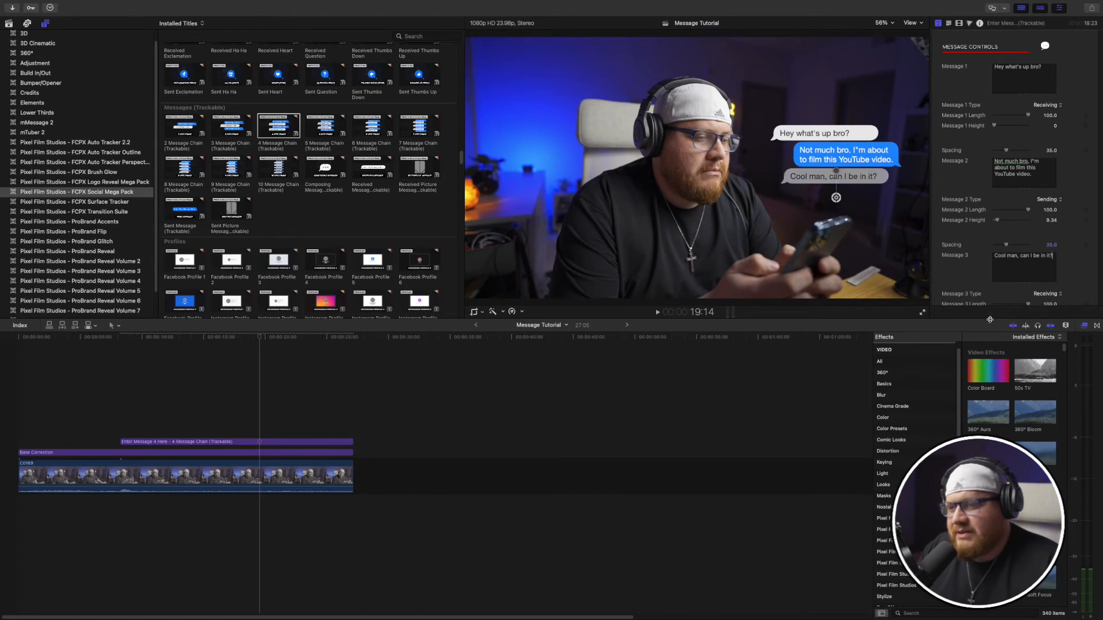
Step: Play the clip from the third message's appearance and park the playhead at 24:13
{"action": "key", "text": "space"}
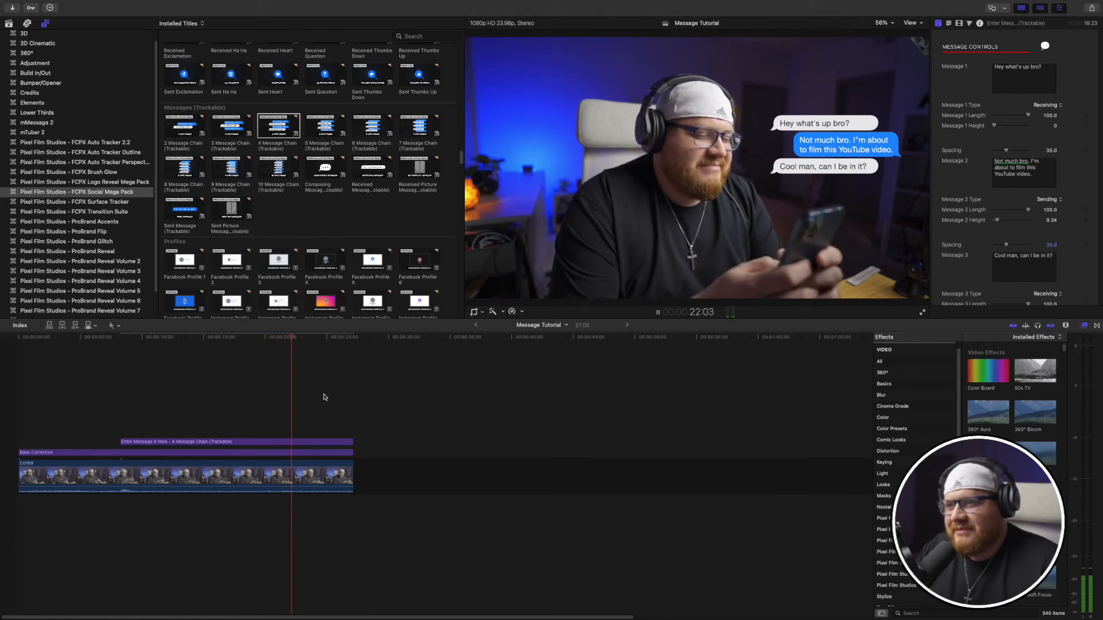
{"action": "key", "text": "space"}
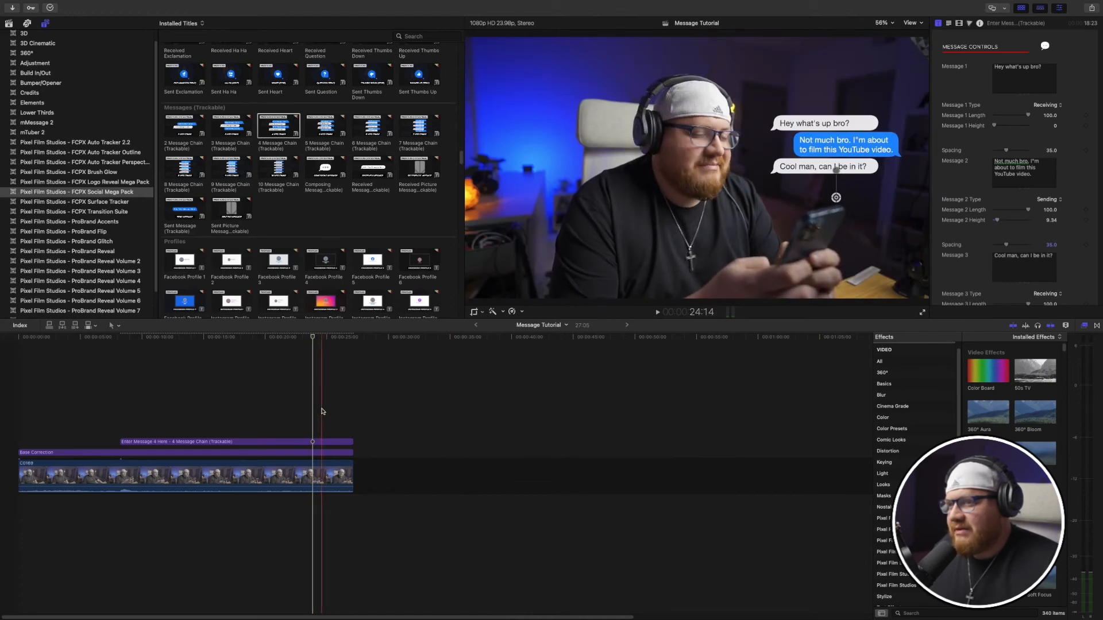
{"action": "left_click", "coordinate": [323, 411]}
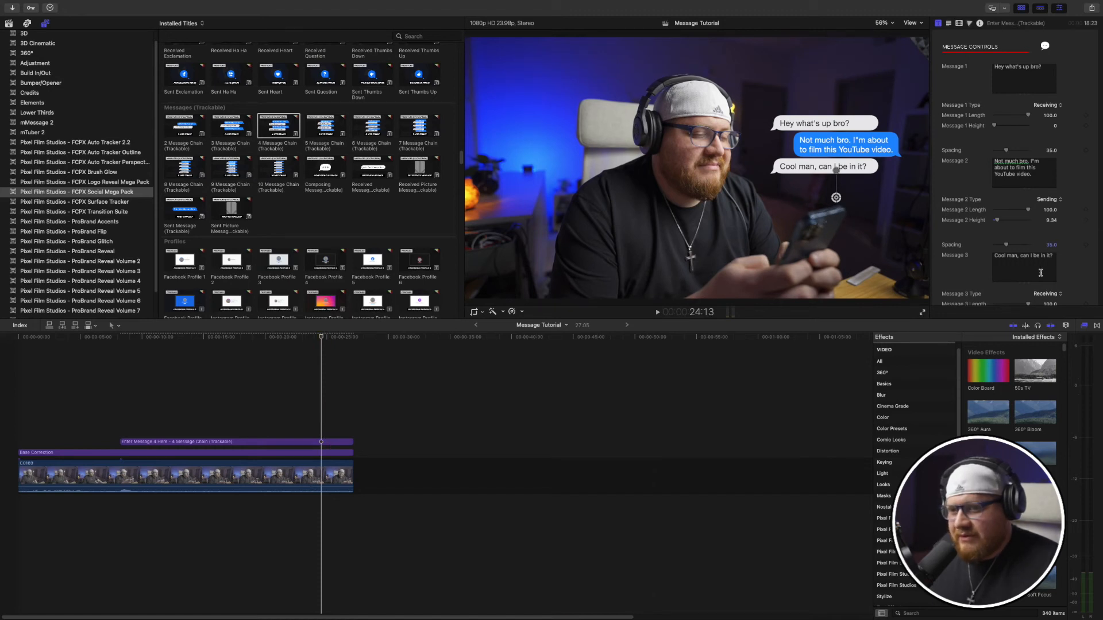
Step: Replace the Message 4 text with "You already are..." and set the Message 4 delay to 15.35 seconds
{"action": "scroll", "coordinate": [1024, 265], "scroll_direction": "down", "scroll_amount": 5}
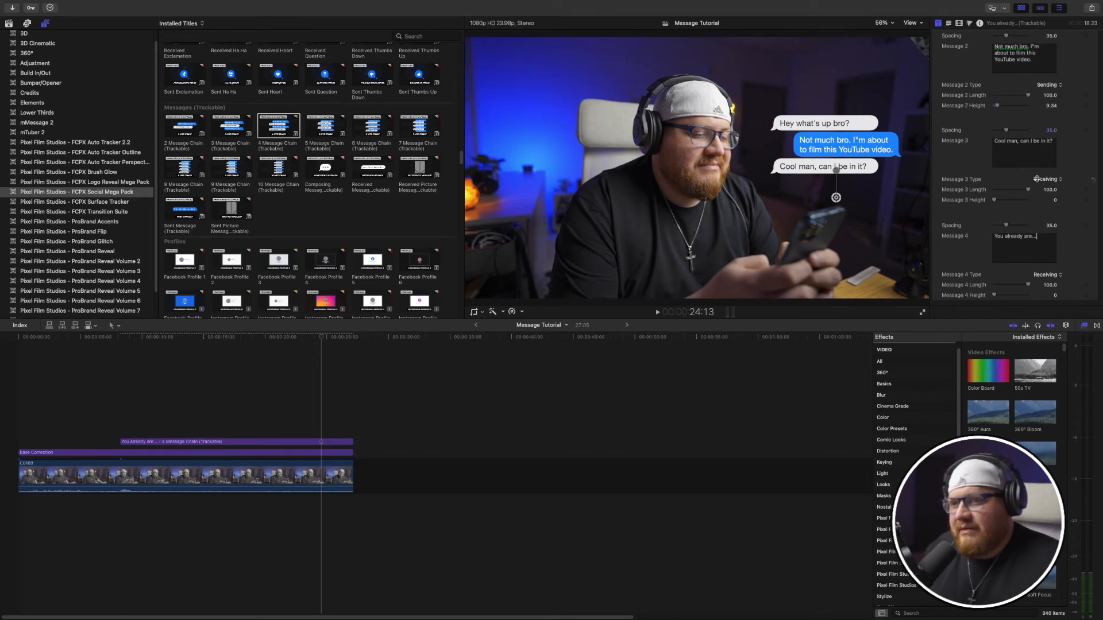
{"action": "scroll", "coordinate": [1026, 195], "scroll_direction": "up", "scroll_amount": 2}
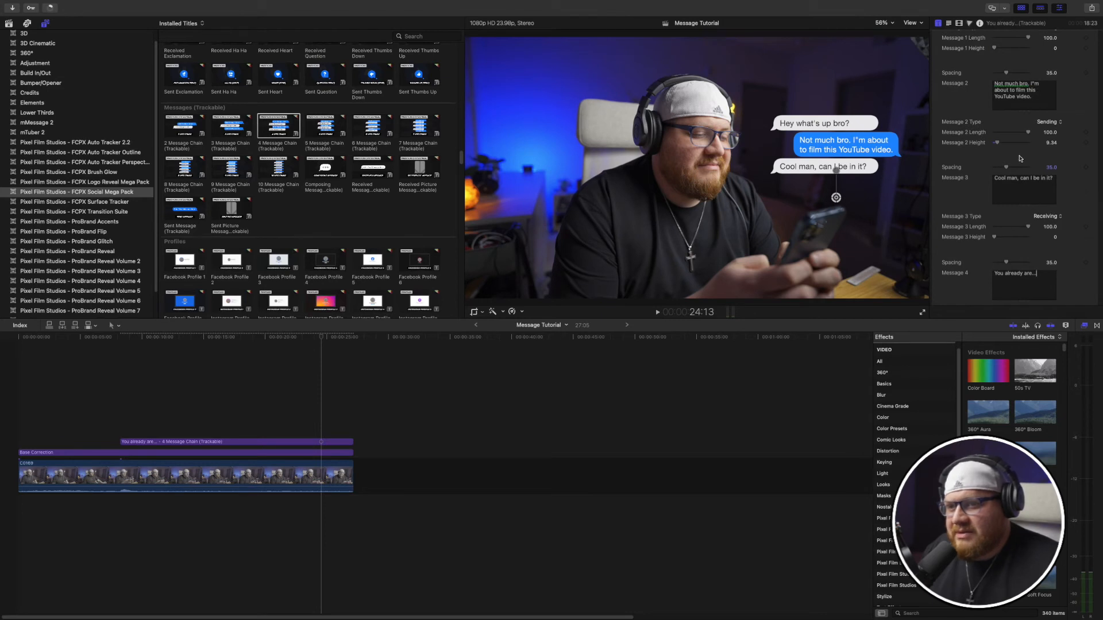
{"action": "scroll", "coordinate": [1020, 159], "scroll_direction": "up", "scroll_amount": 8}
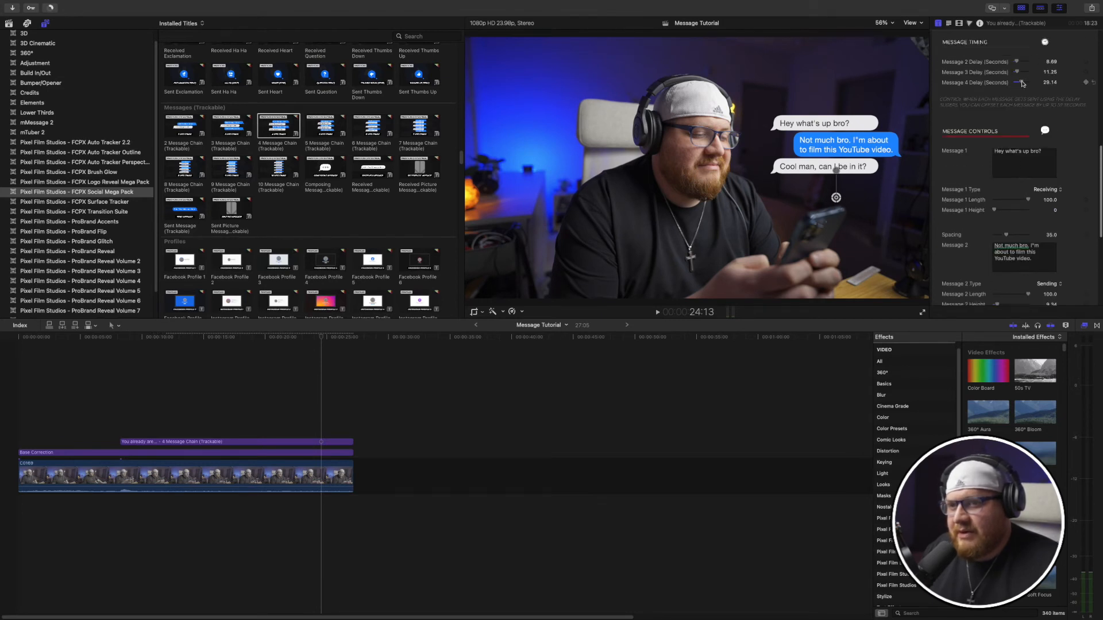
{"action": "left_click_drag", "start_coordinate": [1021, 84], "coordinate": [1019, 84]}
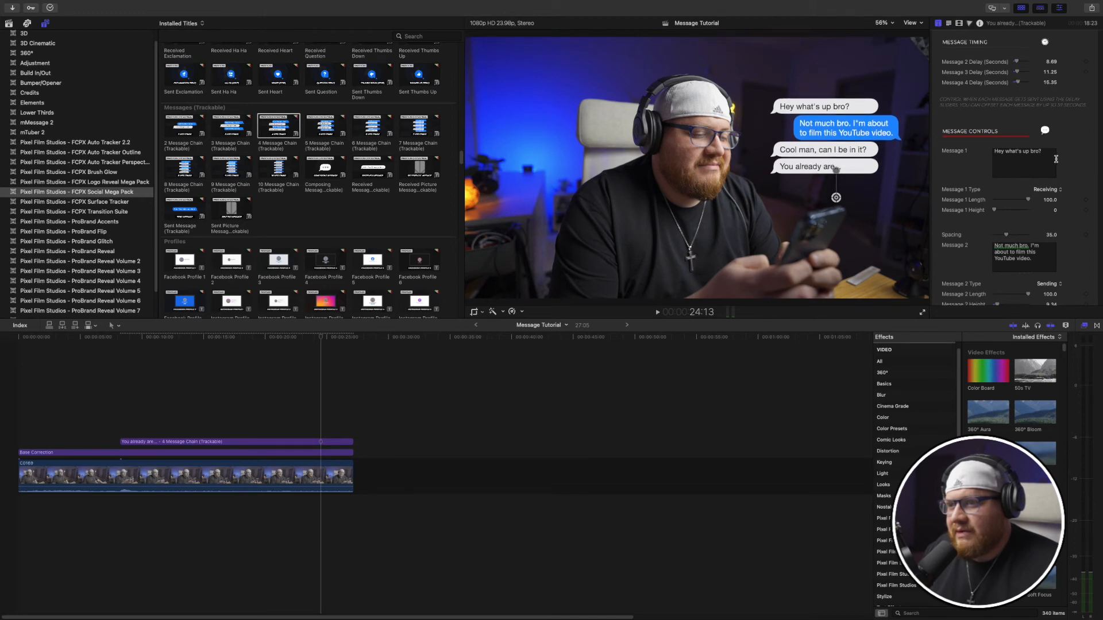
Step: Set the Message 4 type to Sending and play the whole message chain from its start at 8:06
{"action": "scroll", "coordinate": [1031, 226], "scroll_direction": "down", "scroll_amount": 7}
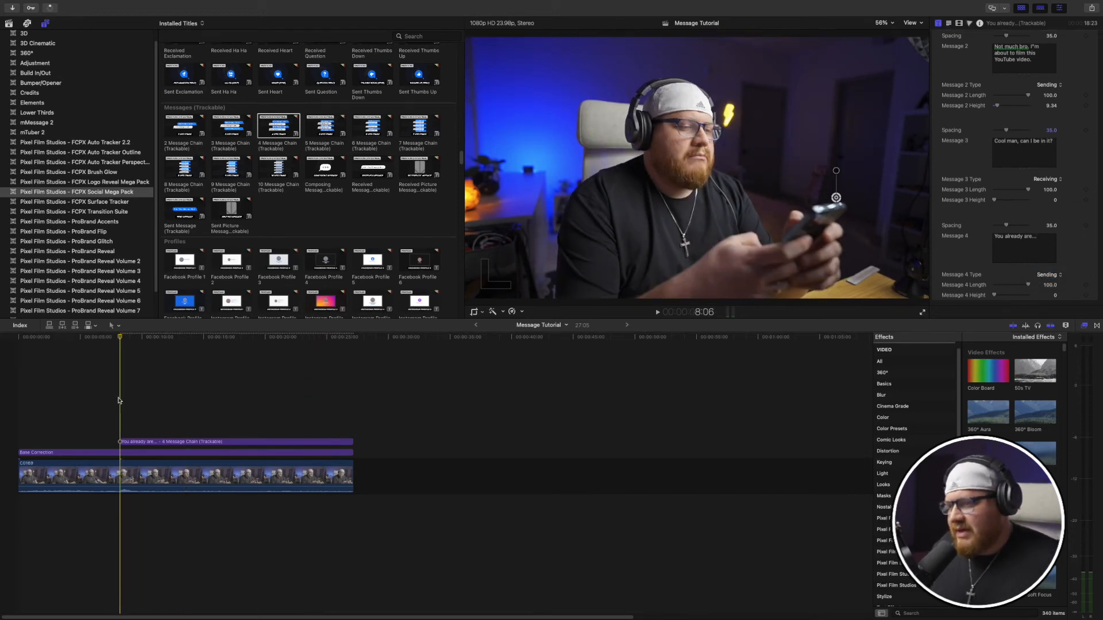
{"action": "key", "text": "space"}
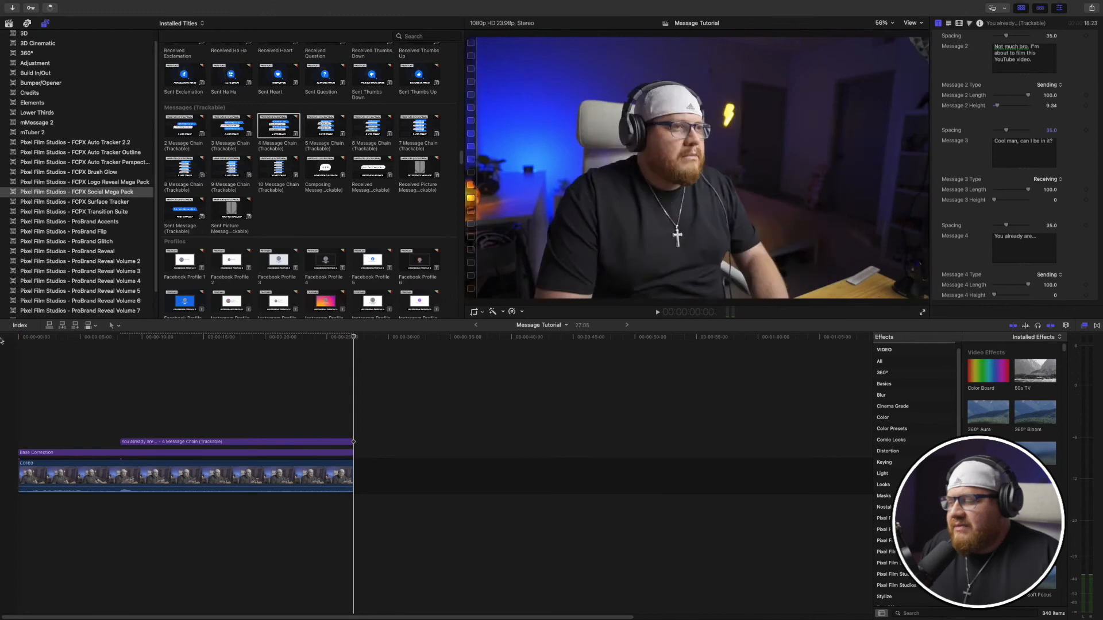
{"action": "scroll", "coordinate": [340, 183], "scroll_direction": "down", "scroll_amount": 10}
Step: Show the 9-1-21 event's media and connect the iPhone notification tone below the main clip at about 4.5 seconds
{"action": "left_click", "coordinate": [8, 24]}
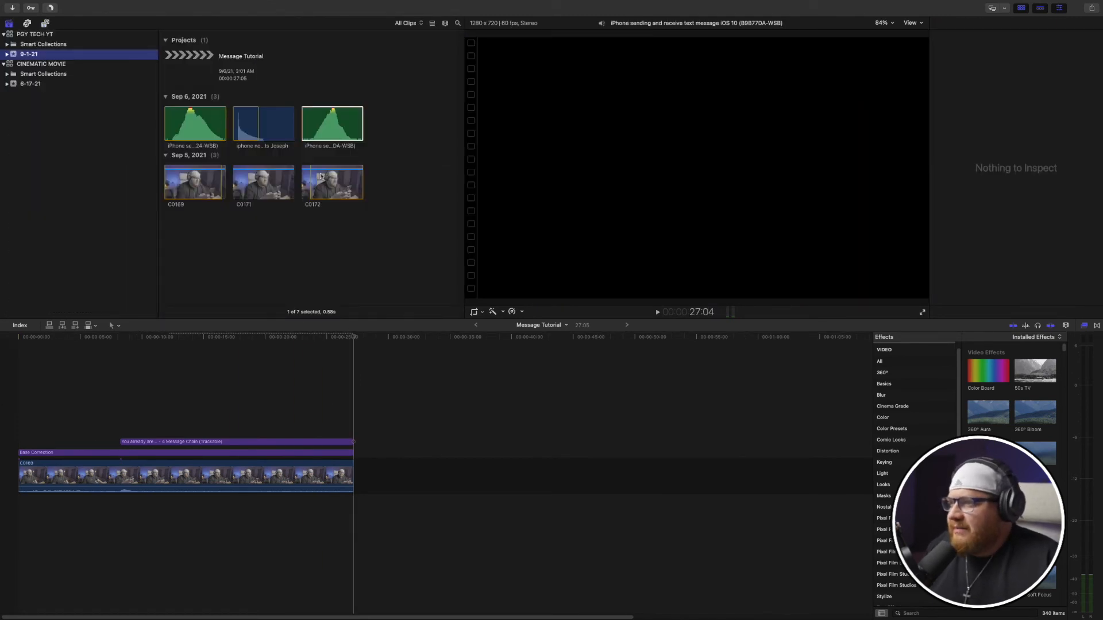
{"action": "left_click", "coordinate": [339, 134]}
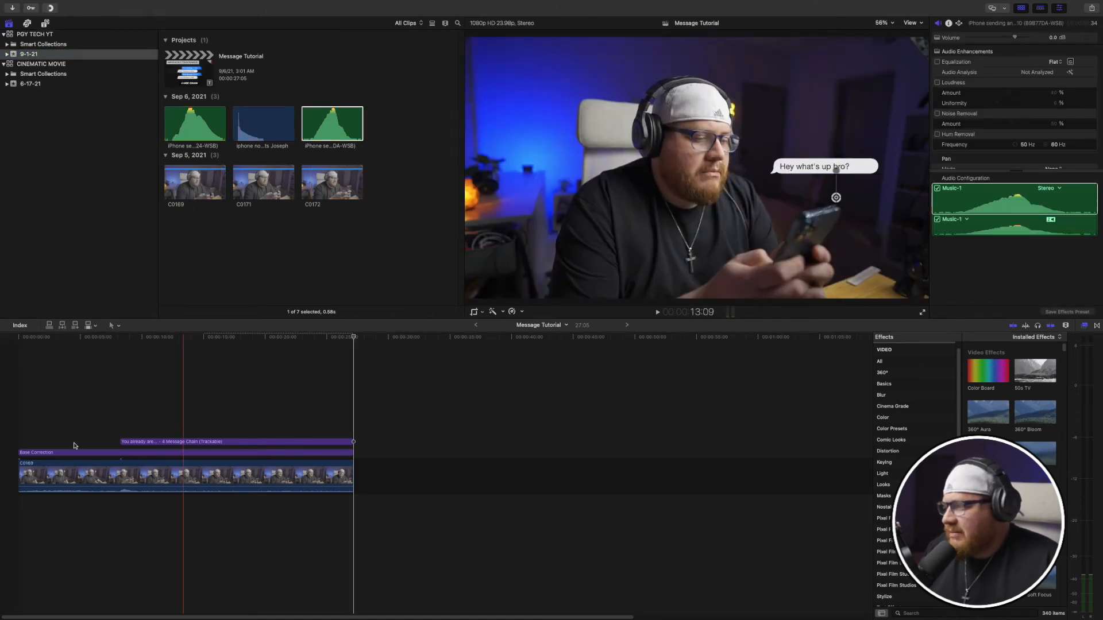
{"action": "left_click", "coordinate": [56, 415]}
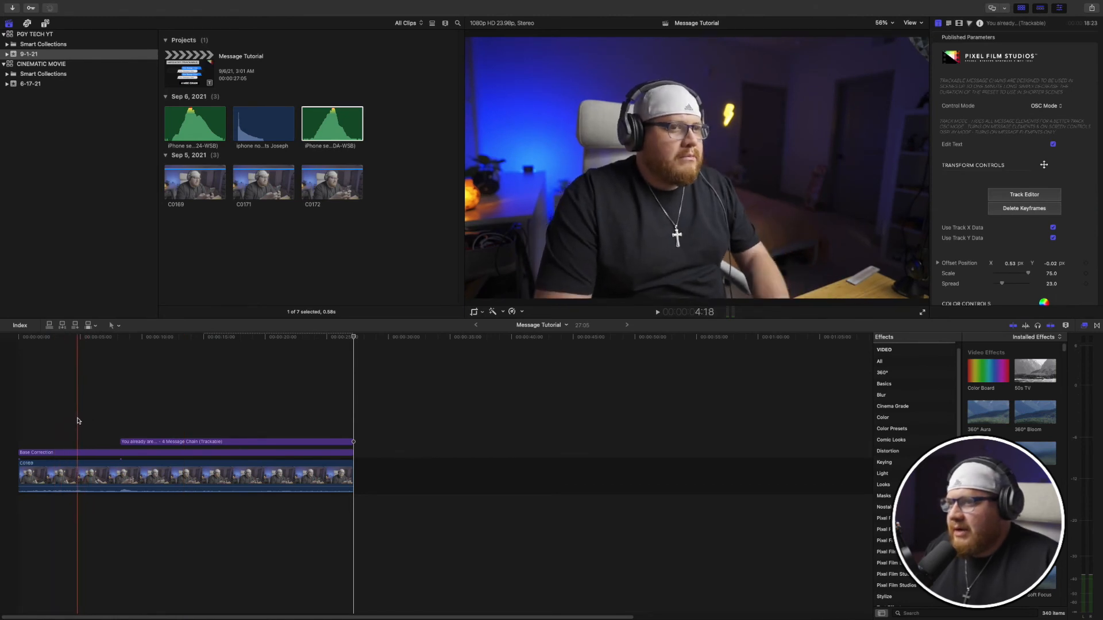
{"action": "left_click", "coordinate": [74, 422]}
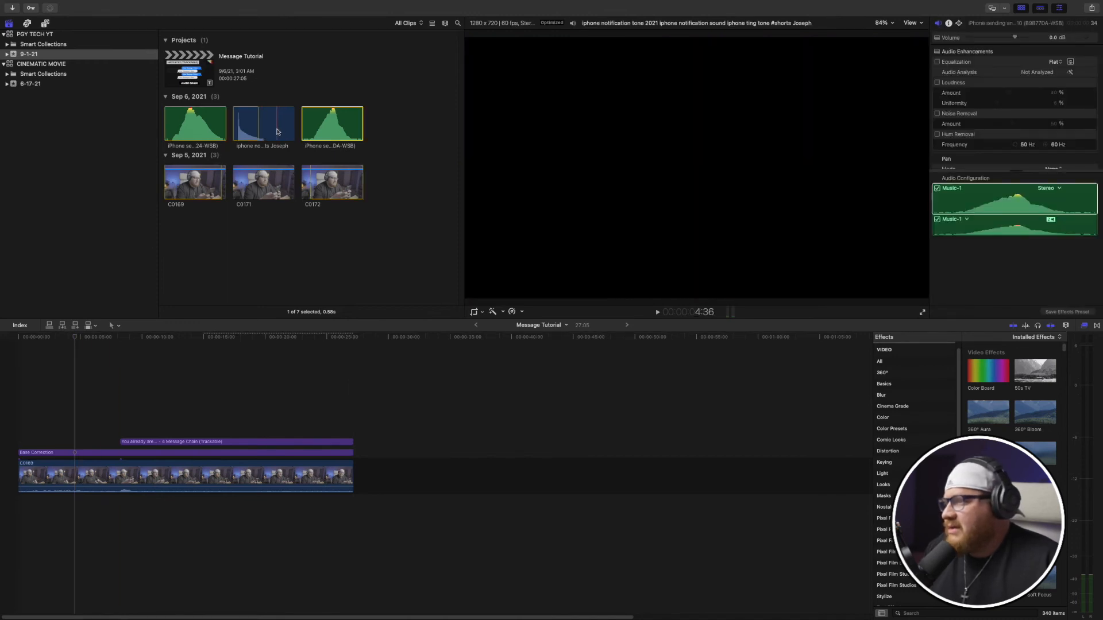
{"action": "left_click_drag", "start_coordinate": [252, 140], "coordinate": [119, 501]}
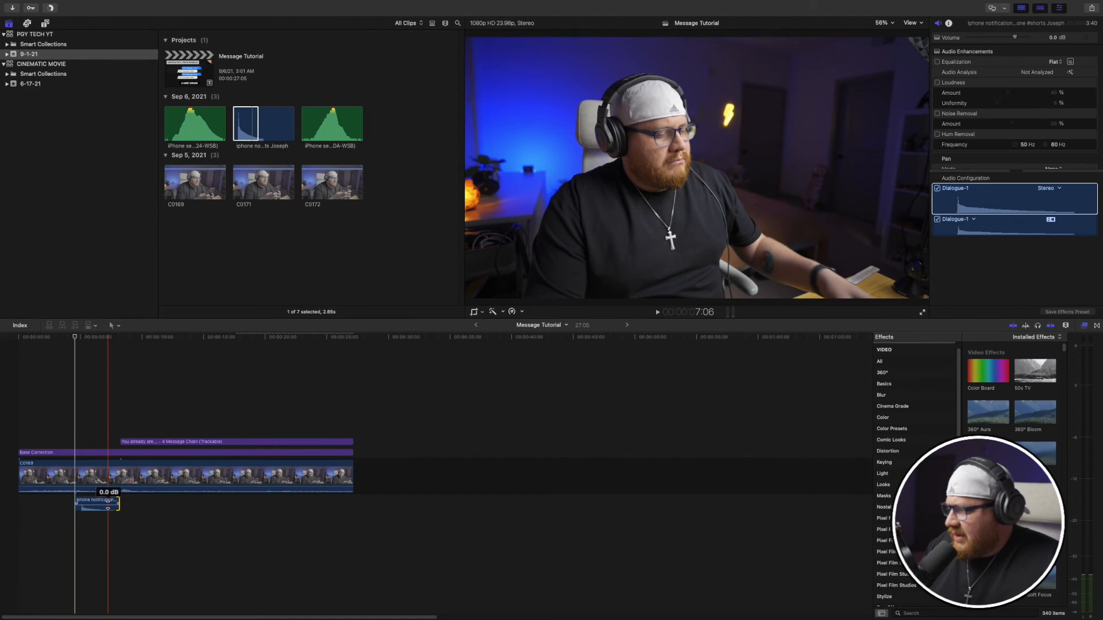
Step: Lower the notification tone's volume to -12 dB and play the timeline from 3:18 to check it
{"action": "key", "text": "s"}
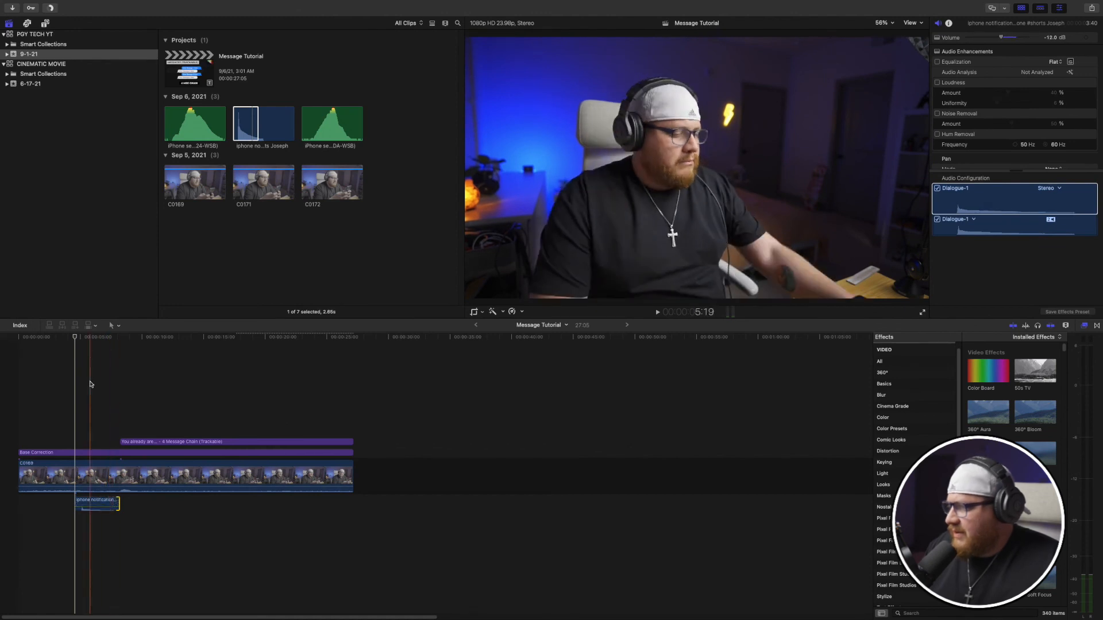
{"action": "left_click", "coordinate": [65, 407]}
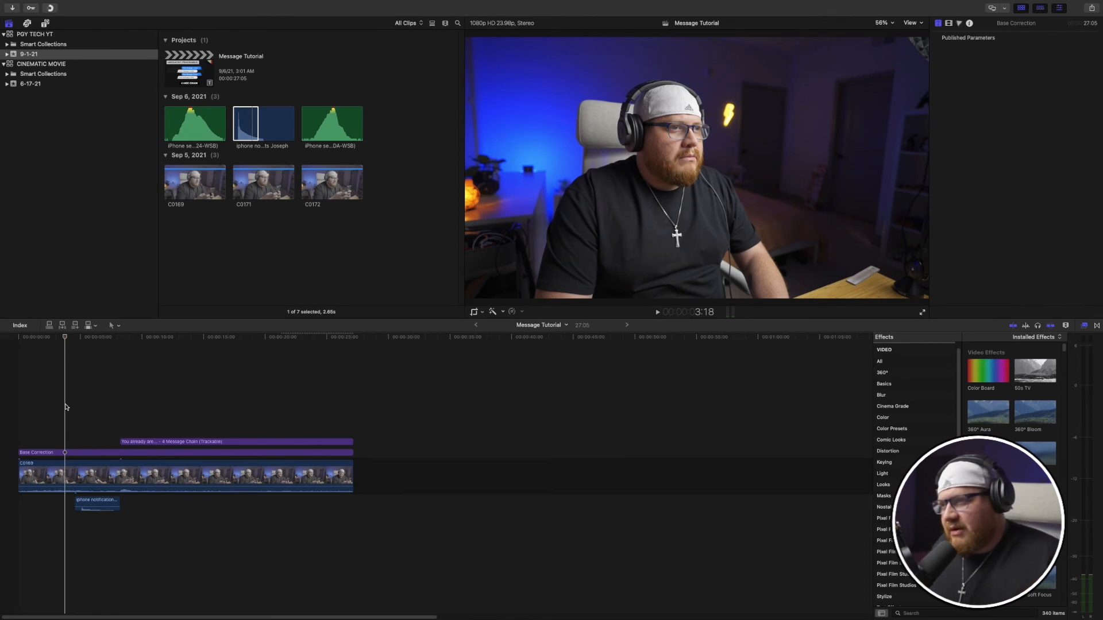
{"action": "key", "text": "space"}
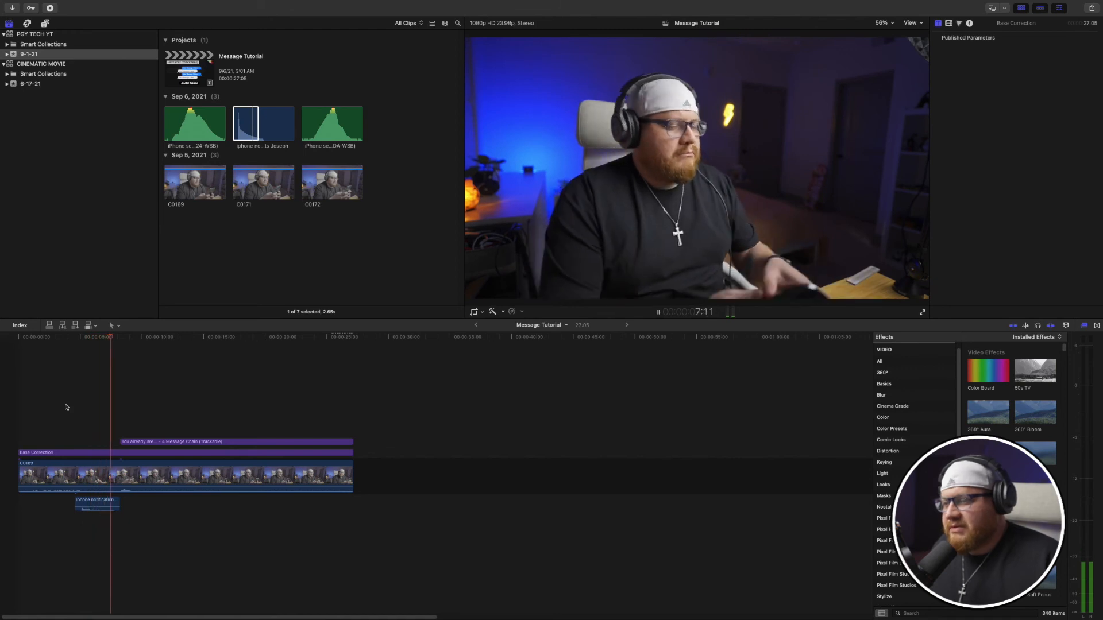
{"action": "key", "text": "space"}
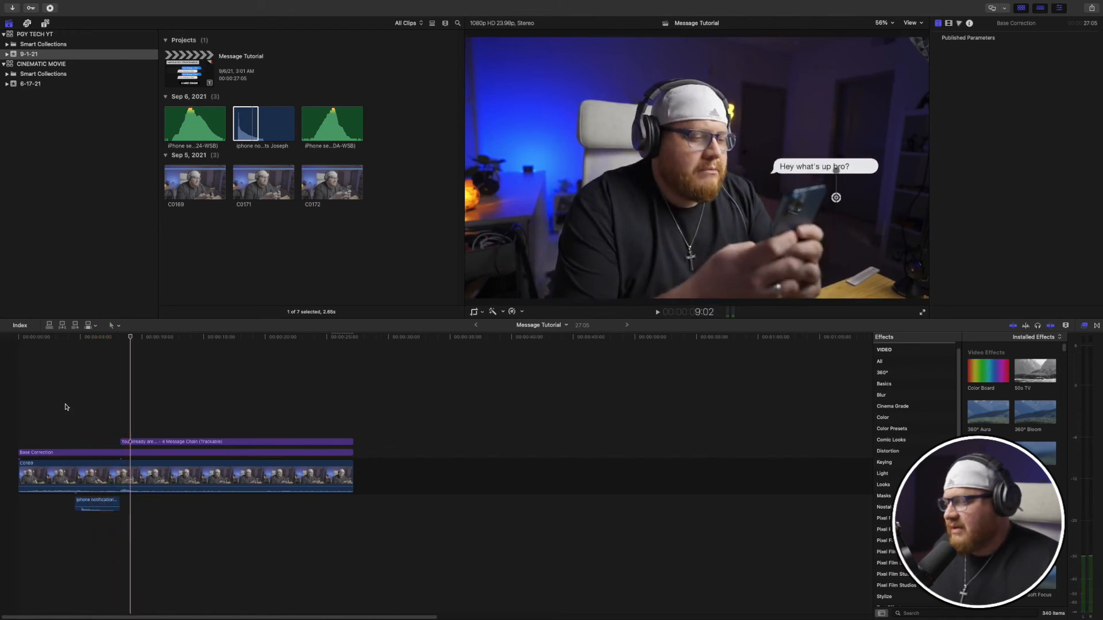
Step: Move the playhead to where the second message appears and connect the iPhone text message sound B9B77DA-WSB there below the main clip
{"action": "key", "text": "space"}
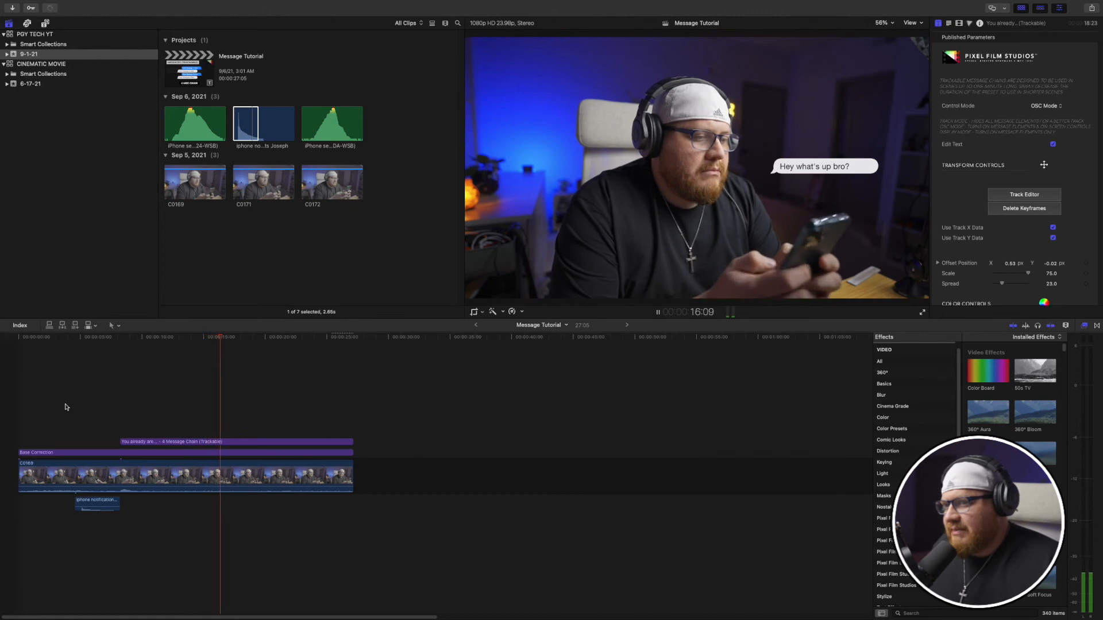
{"action": "key", "text": "space"}
{"action": "key", "text": "Left"}
{"action": "key", "text": "Left"}
{"action": "key", "text": "Left"}
{"action": "key", "text": "Left"}
{"action": "key", "text": "Left"}
{"action": "key", "text": "Left"}
{"action": "key", "text": "Left"}
{"action": "key", "text": "Left"}
{"action": "key", "text": "Left"}
{"action": "key", "text": "Left"}
{"action": "key", "text": "Left"}
{"action": "key", "text": "Left"}
{"action": "key", "text": "Left"}
{"action": "key", "text": "Left"}
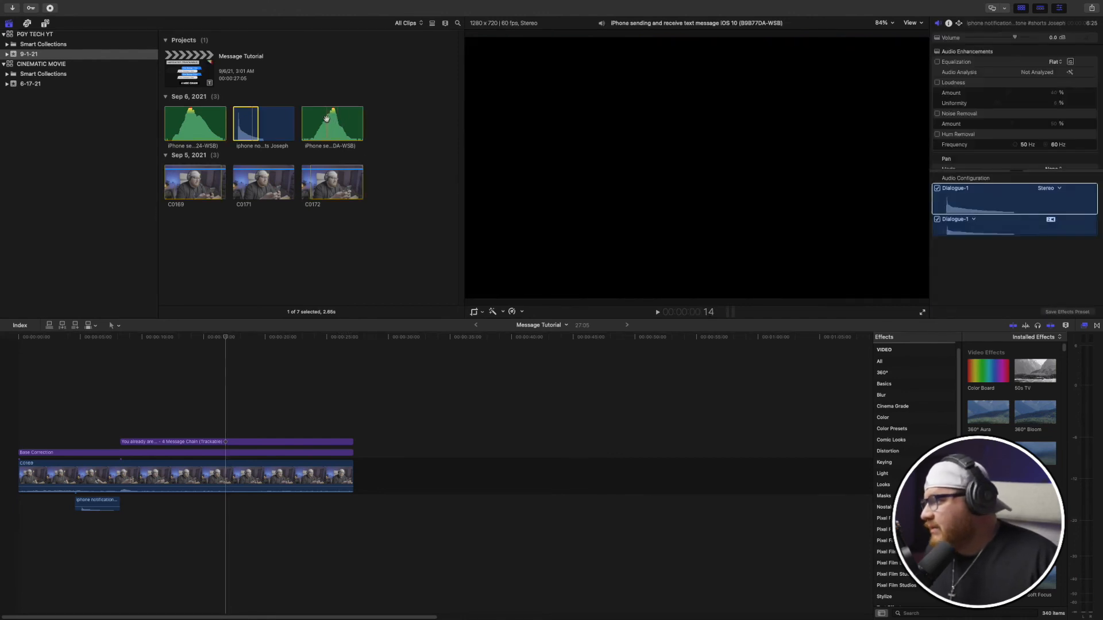
{"action": "left_click_drag", "start_coordinate": [333, 124], "coordinate": [228, 506]}
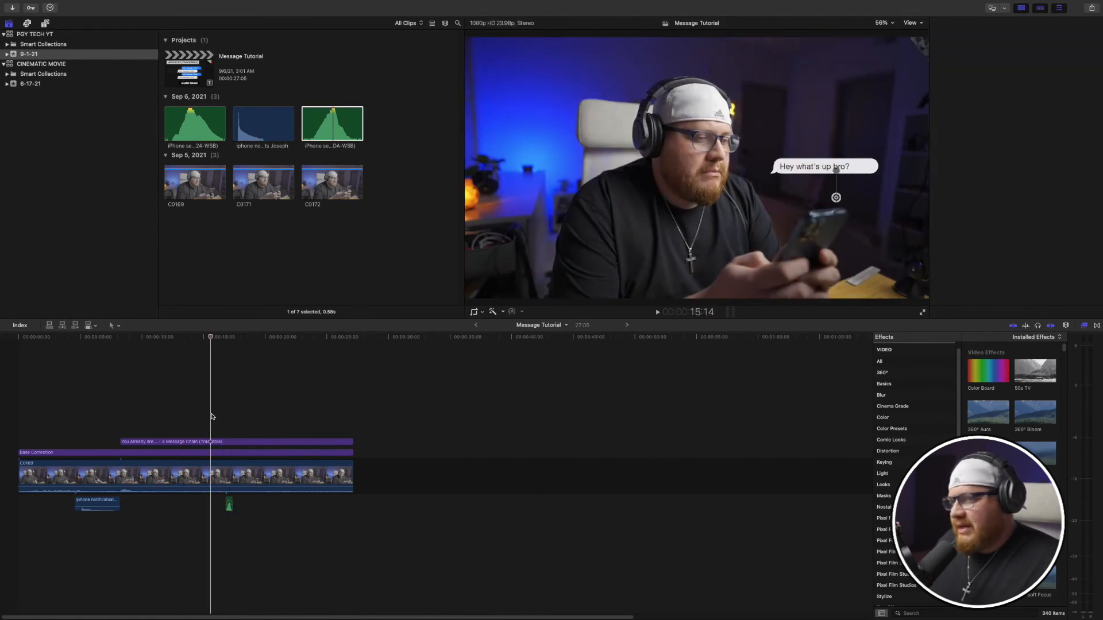
Step: Check the sound from 15:14, park the playhead at 19:10 for the third message, and connect the iPhone text message sound 778E924-WSB there
{"action": "key", "text": "space"}
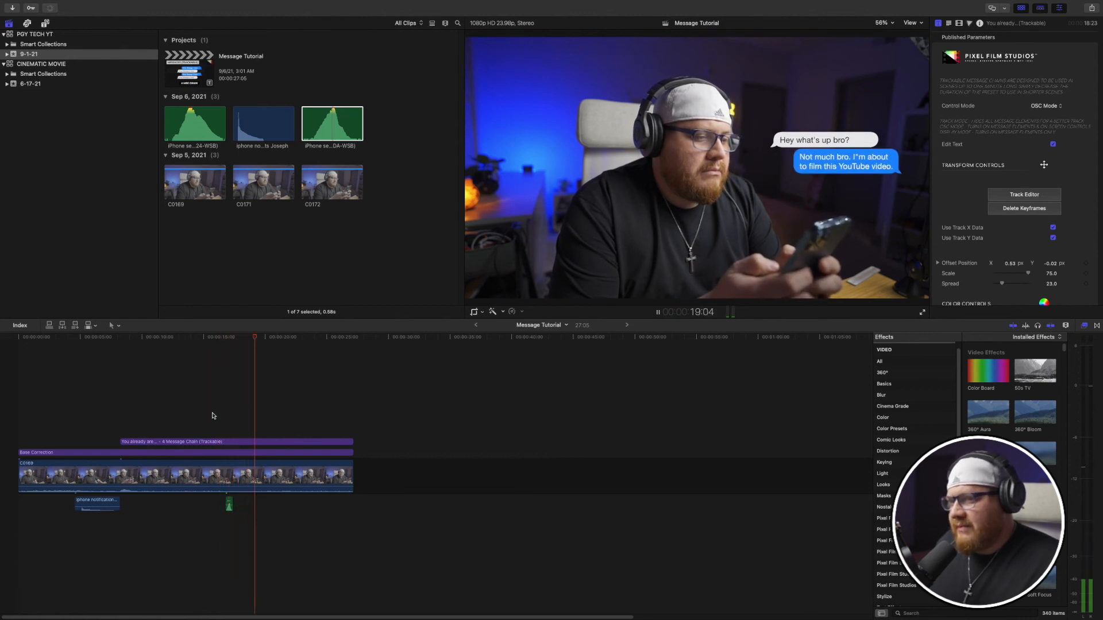
{"action": "key", "text": "space"}
{"action": "key", "text": "Left"}
{"action": "key", "text": "Left"}
{"action": "key", "text": "Left"}
{"action": "key", "text": "Left"}
{"action": "key", "text": "Left"}
{"action": "key", "text": "Left"}
{"action": "key", "text": "Left"}
{"action": "key", "text": "Left"}
{"action": "key", "text": "Left"}
{"action": "key", "text": "Left"}
{"action": "key", "text": "Left"}
{"action": "key", "text": "Left"}
{"action": "key", "text": "Left"}
{"action": "key", "text": "Left"}
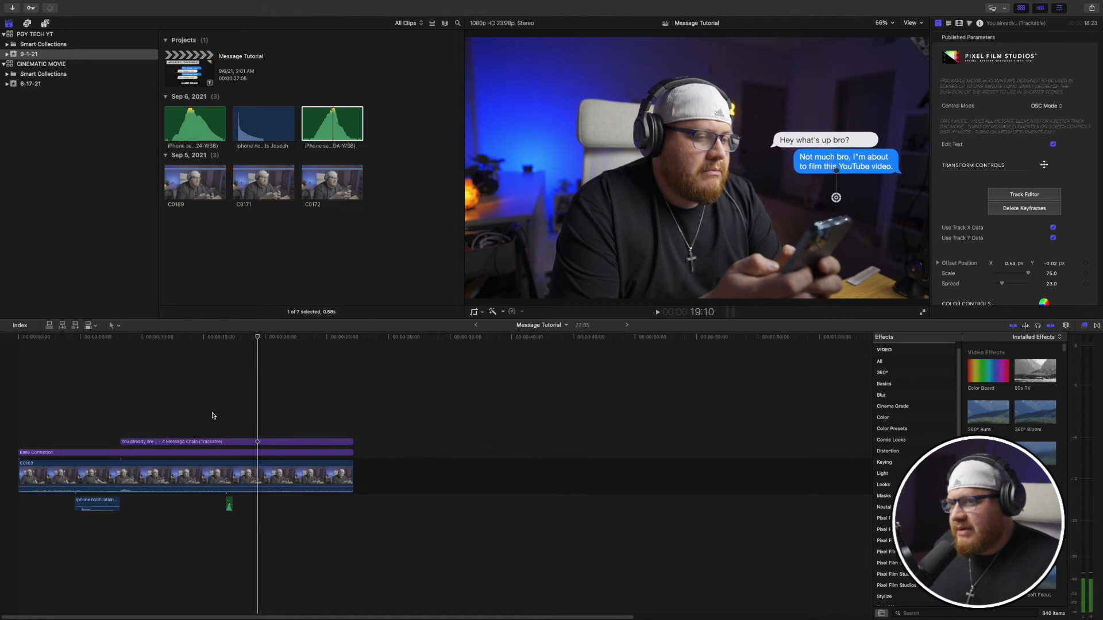
{"action": "left_click_drag", "start_coordinate": [200, 129], "coordinate": [259, 506]}
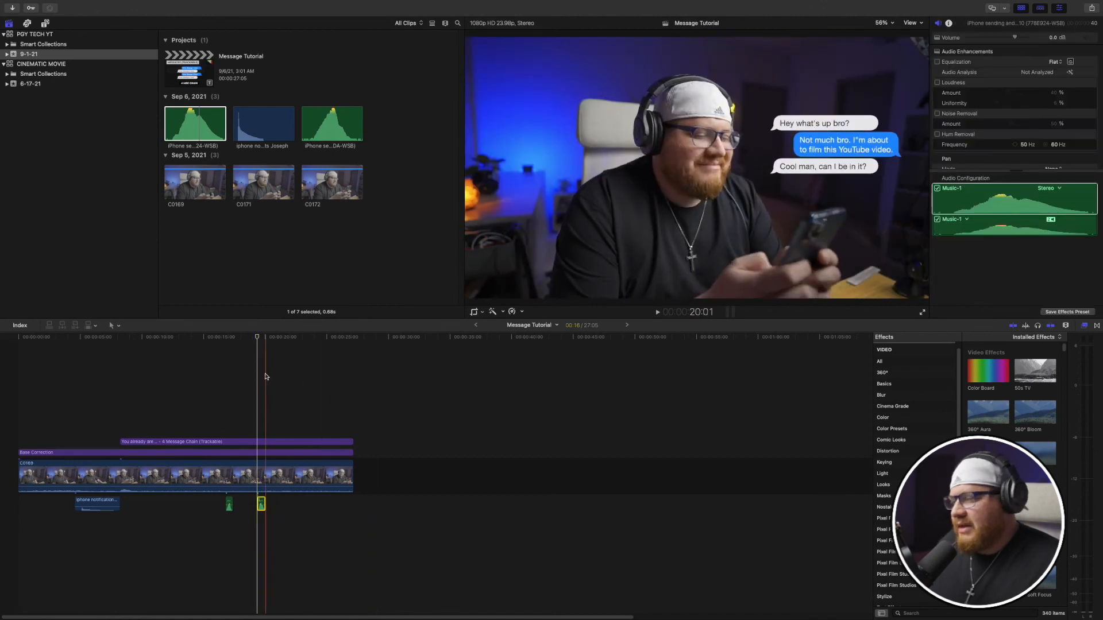
Step: Check the third message's sound, park the playhead at 23:13 for the fourth message, and connect sound B9B77DA-WSB there
{"action": "key", "text": "space"}
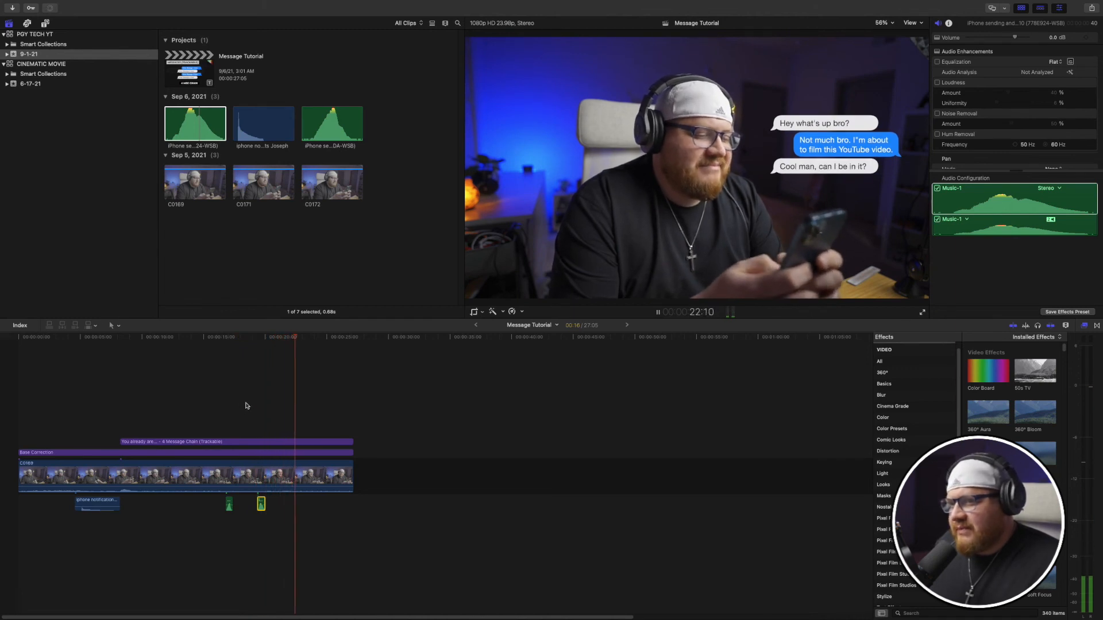
{"action": "key", "text": "space"}
{"action": "key", "text": "Left"}
{"action": "key", "text": "Left"}
{"action": "key", "text": "Left"}
{"action": "key", "text": "Left"}
{"action": "key", "text": "Left"}
{"action": "key", "text": "Left"}
{"action": "key", "text": "Left"}
{"action": "key", "text": "Left"}
{"action": "key", "text": "Left"}
{"action": "key", "text": "Left"}
{"action": "key", "text": "Left"}
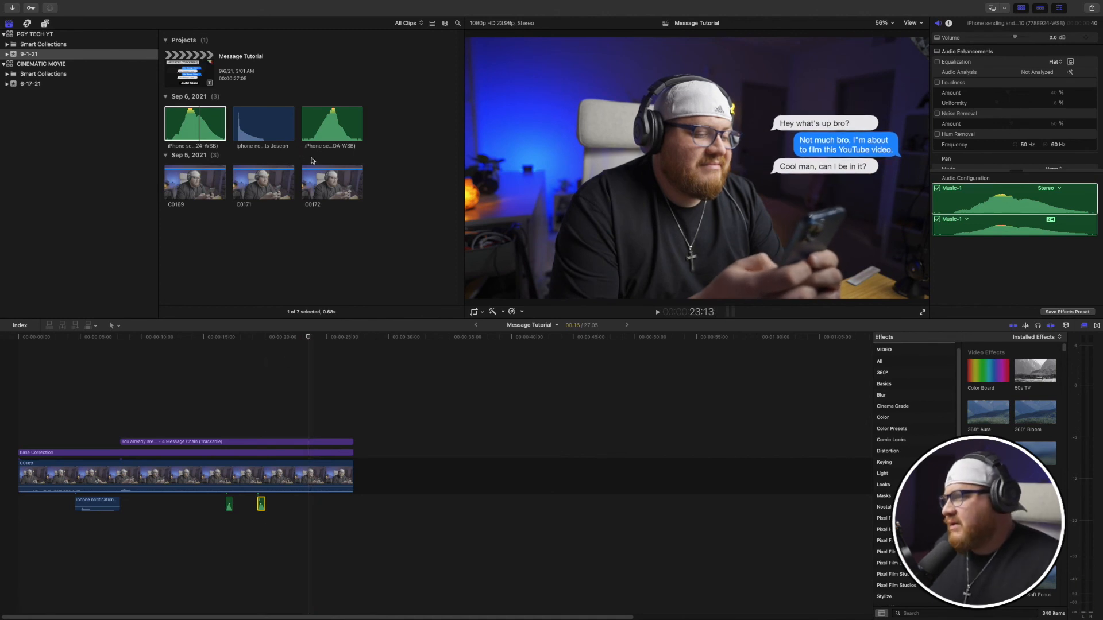
{"action": "left_click_drag", "start_coordinate": [345, 132], "coordinate": [308, 507]}
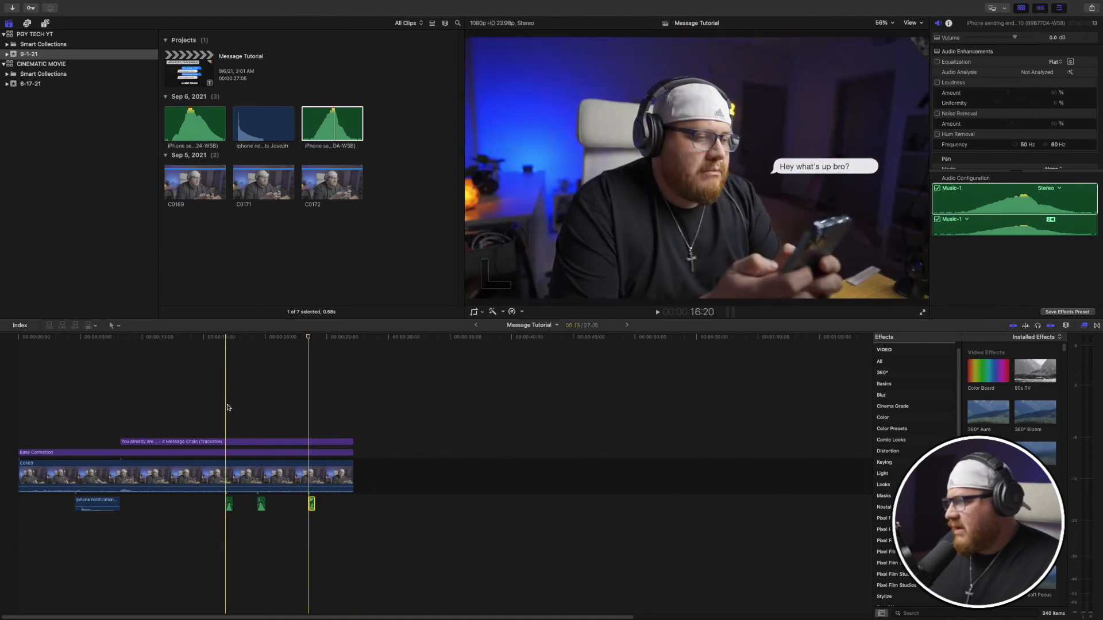
Step: Play the whole timeline from the beginning to check the messages against their sounds
{"action": "left_click", "coordinate": [5, 407]}
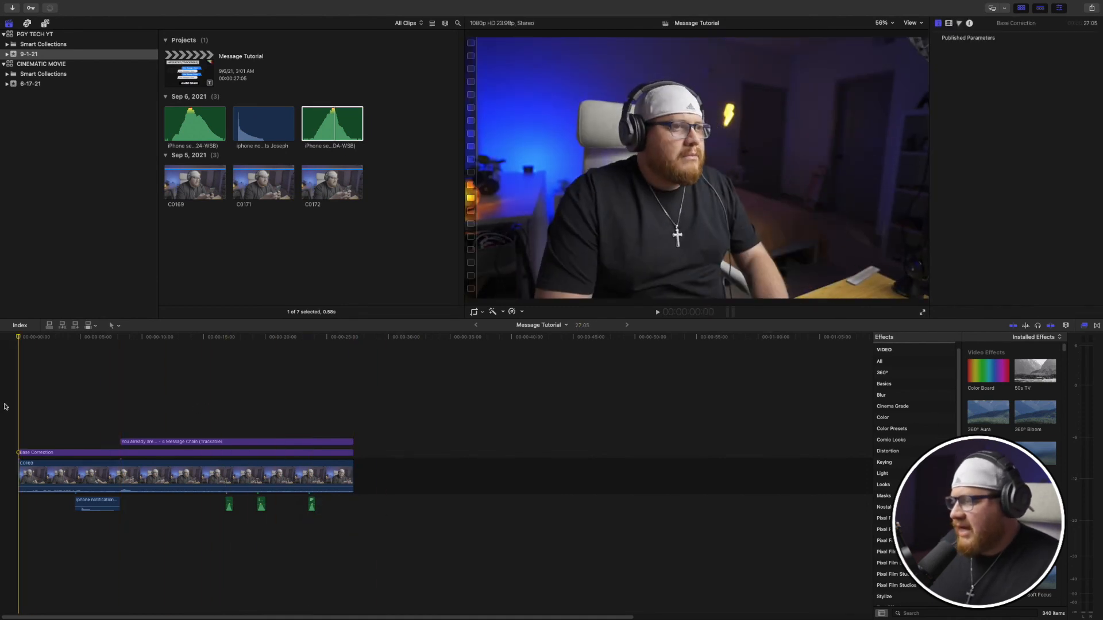
{"action": "key", "text": "space"}
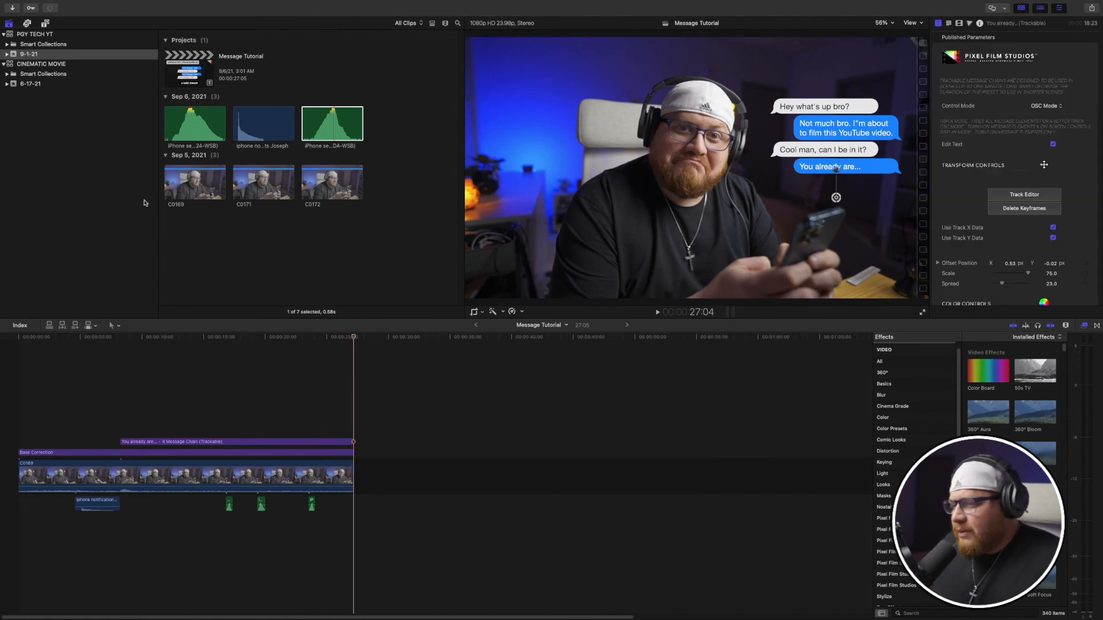
Step: Set the 4 Message Chain title's color mode to Text Message (Light Mode)
{"action": "left_click", "coordinate": [279, 443]}
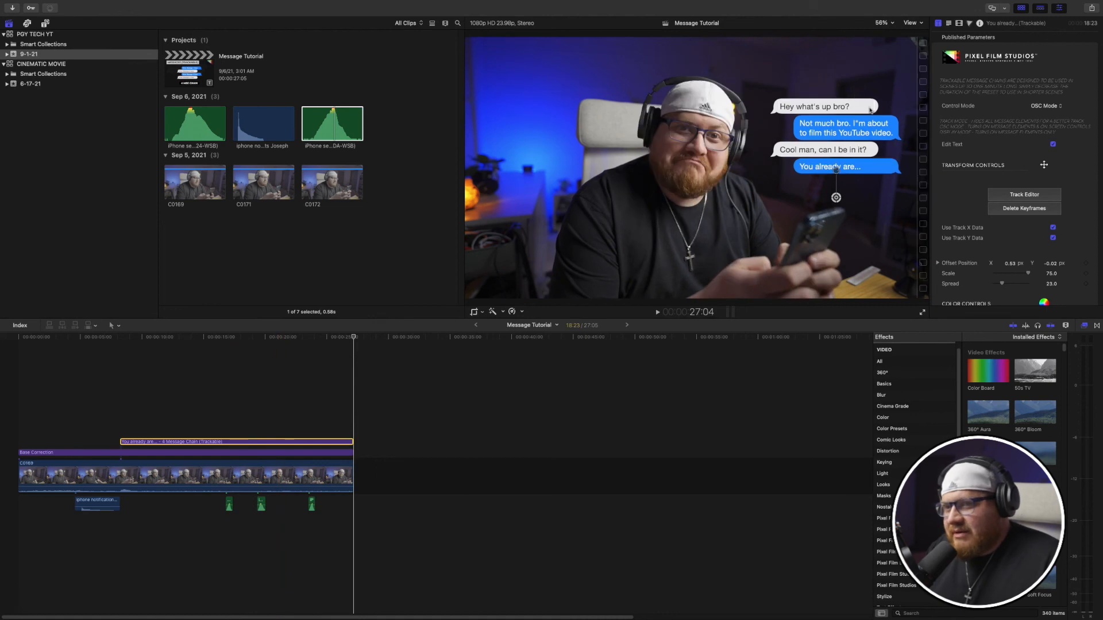
{"action": "scroll", "coordinate": [1061, 222], "scroll_direction": "down", "scroll_amount": 1}
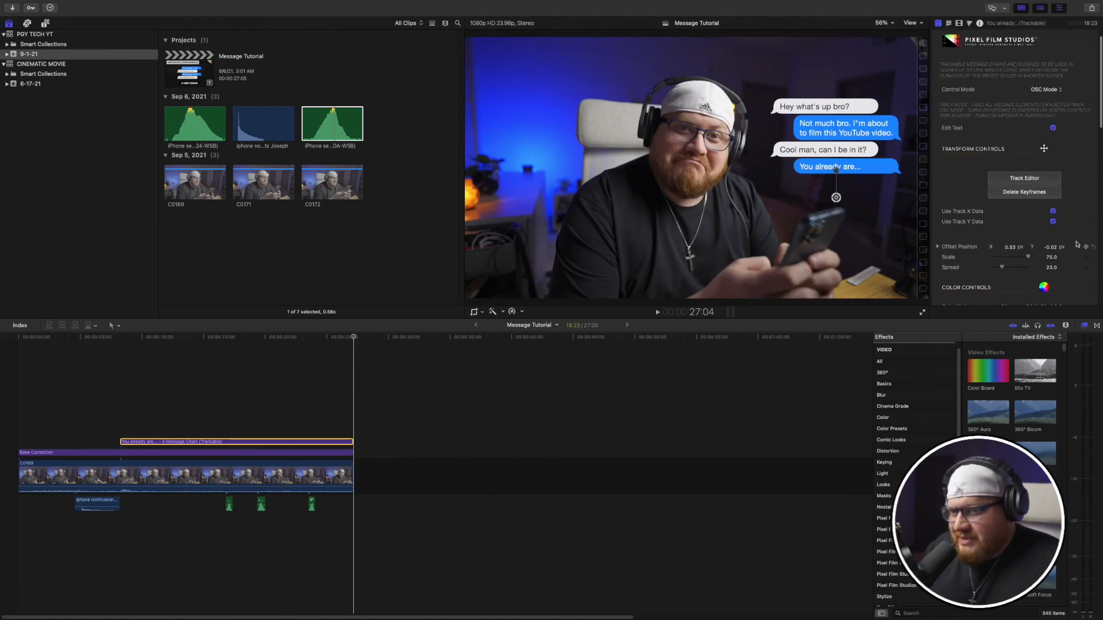
{"action": "scroll", "coordinate": [1083, 246], "scroll_direction": "down", "scroll_amount": 6}
{"action": "scroll", "coordinate": [1063, 213], "scroll_direction": "up", "scroll_amount": 6}
{"action": "scroll", "coordinate": [1059, 205], "scroll_direction": "down", "scroll_amount": 3}
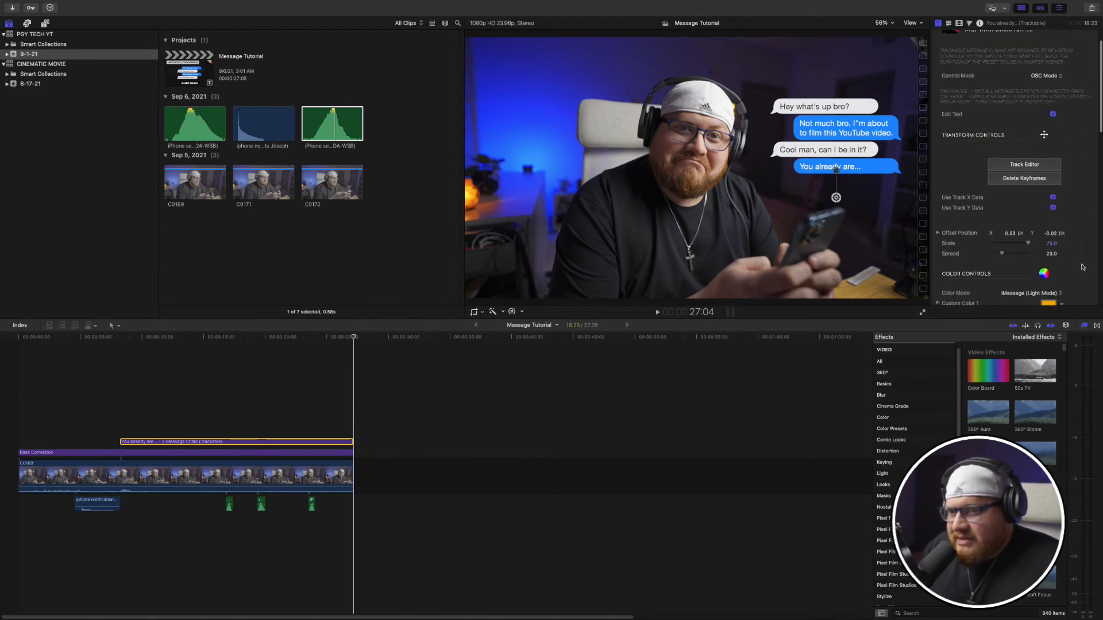
{"action": "left_click", "coordinate": [1058, 253]}
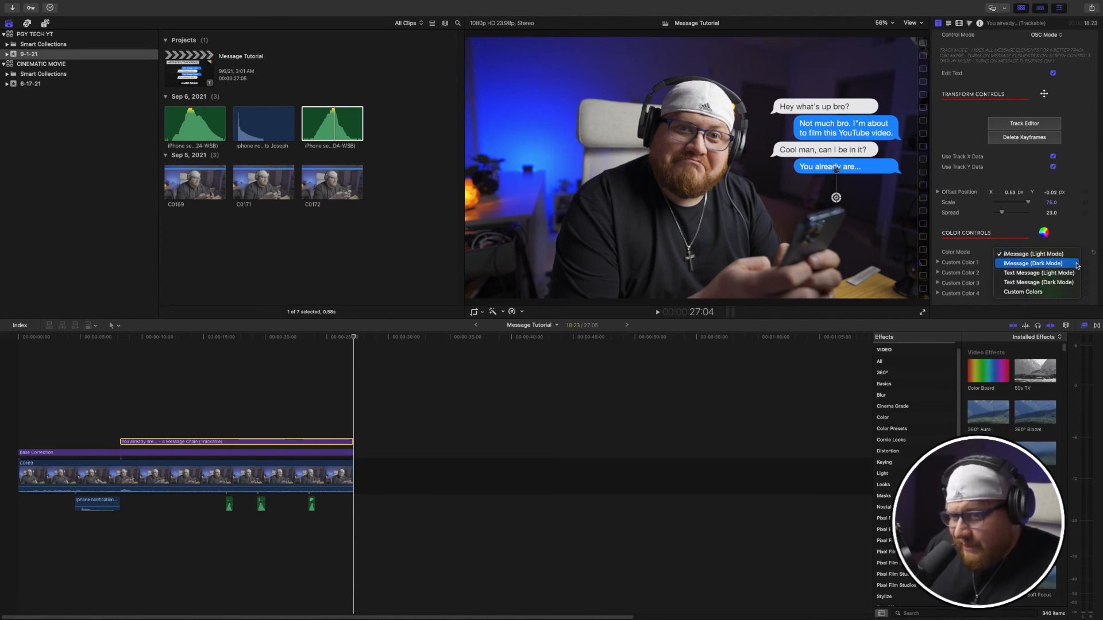
{"action": "left_click", "coordinate": [1058, 273]}
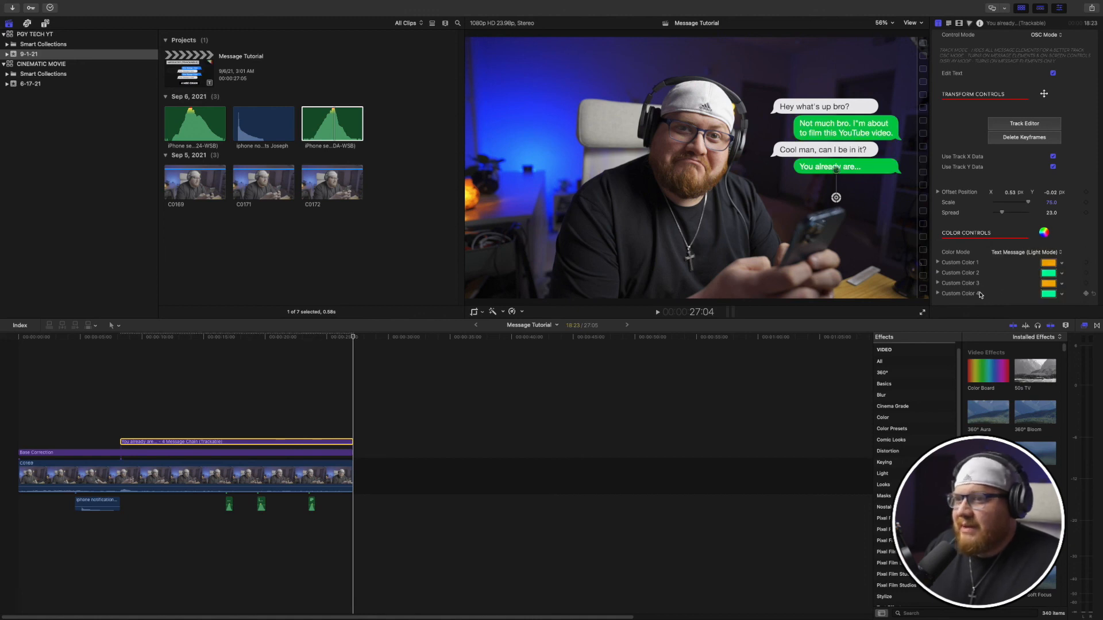